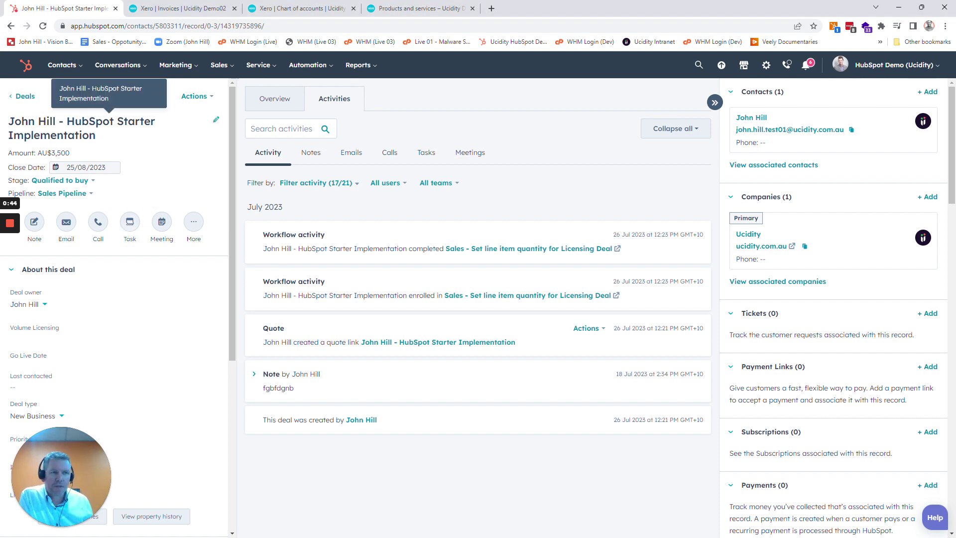
- Review the integration invoice, line item and quote attached to the HubSpot Starter Implementation deal
drag(67, 122, 113, 145)
click(113, 145)
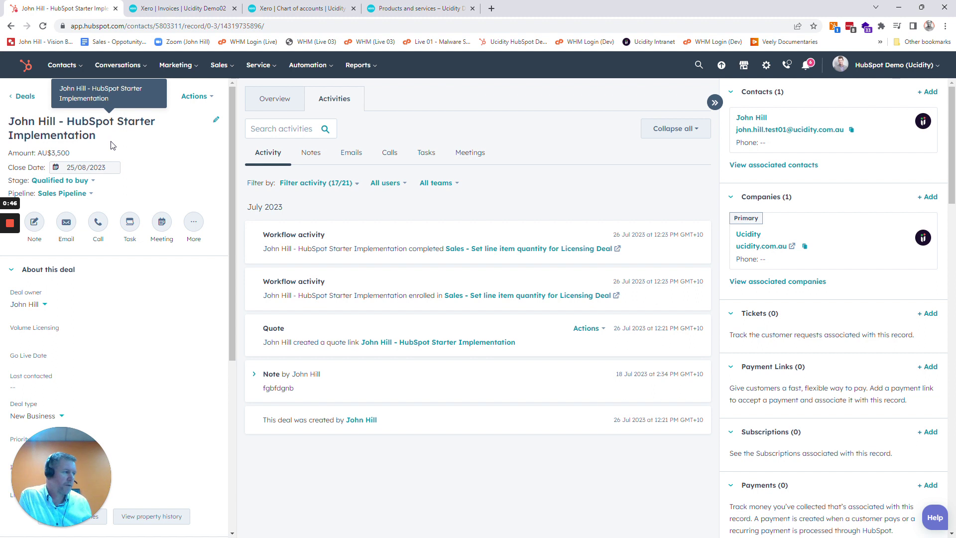
scroll(882, 333, down, 12)
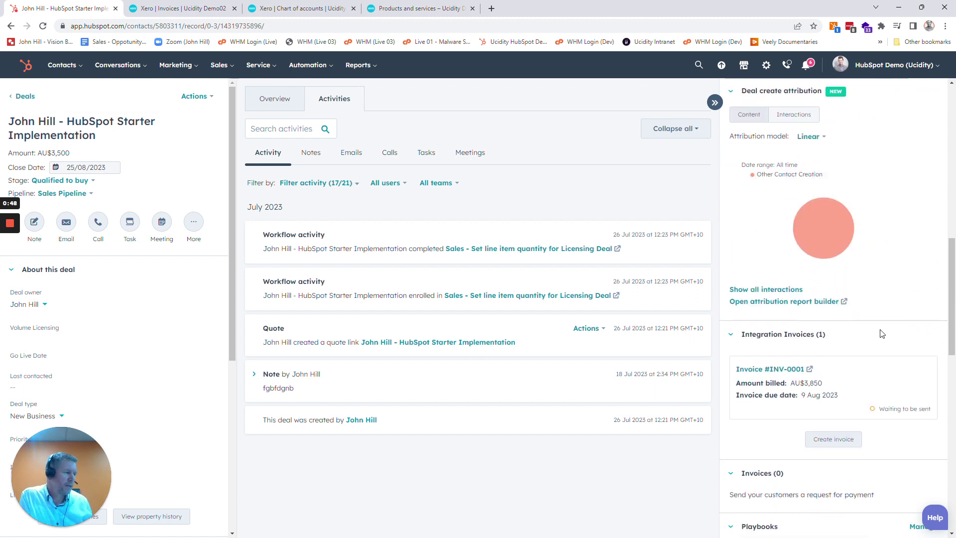
scroll(882, 333, down, 6)
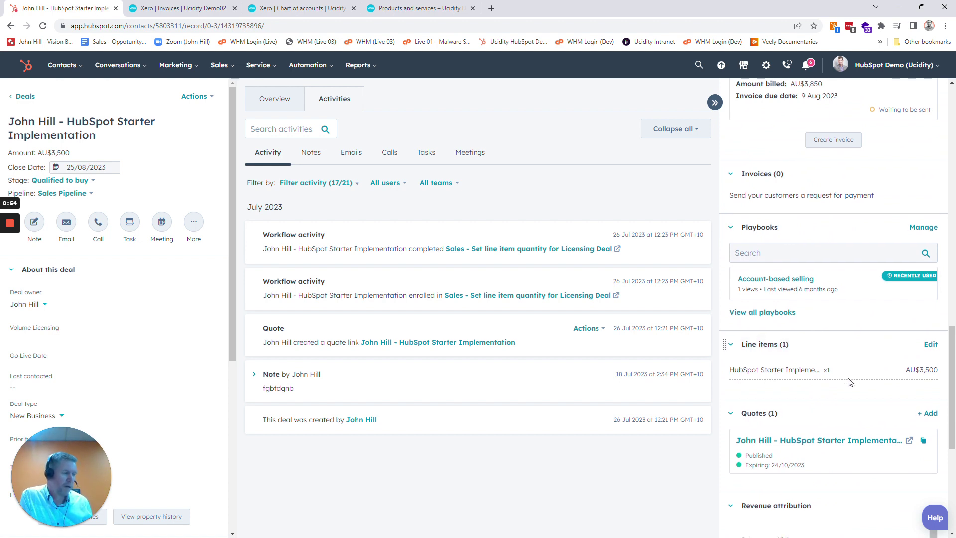
scroll(847, 380, down, 2)
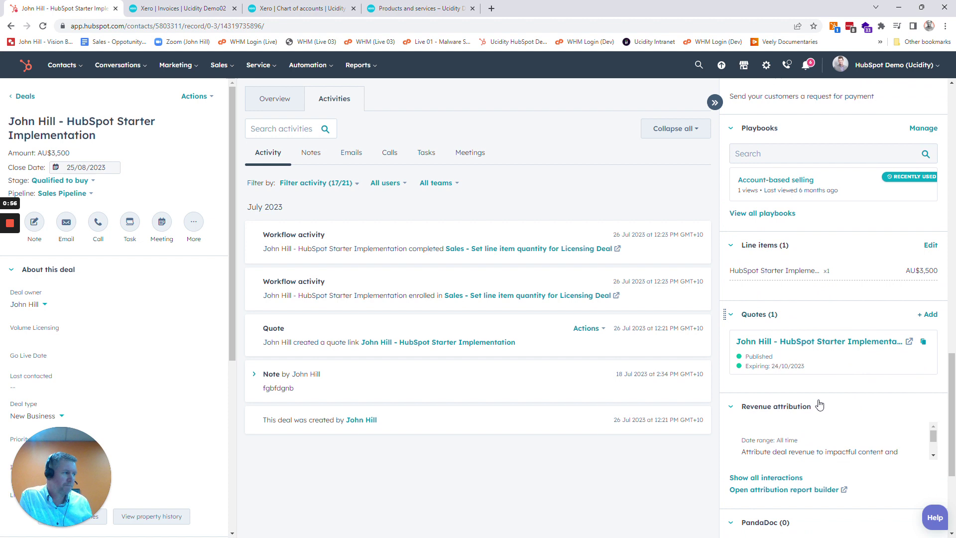
scroll(873, 405, up, 5)
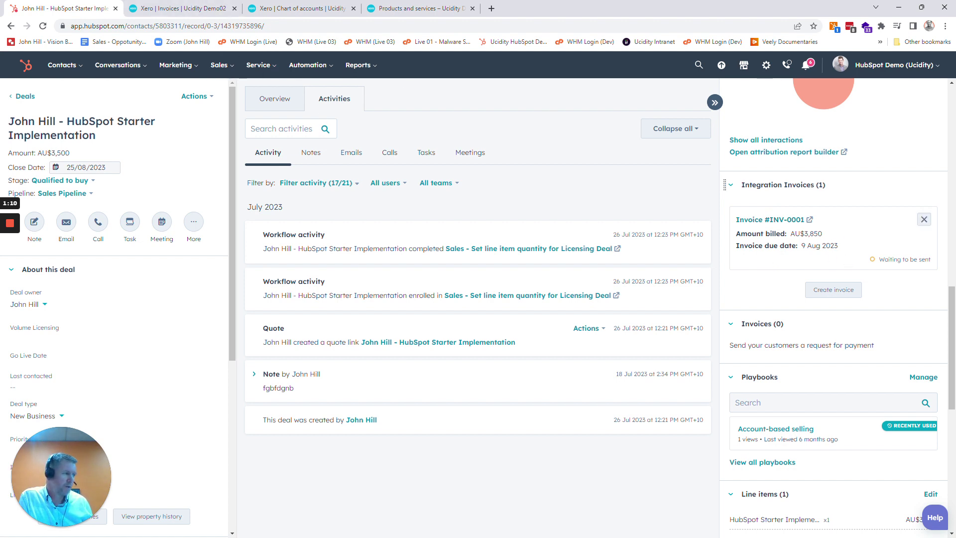
- Switch to Xero's paid invoices, refresh the list and check the amount of the synced invoice
click(197, 6)
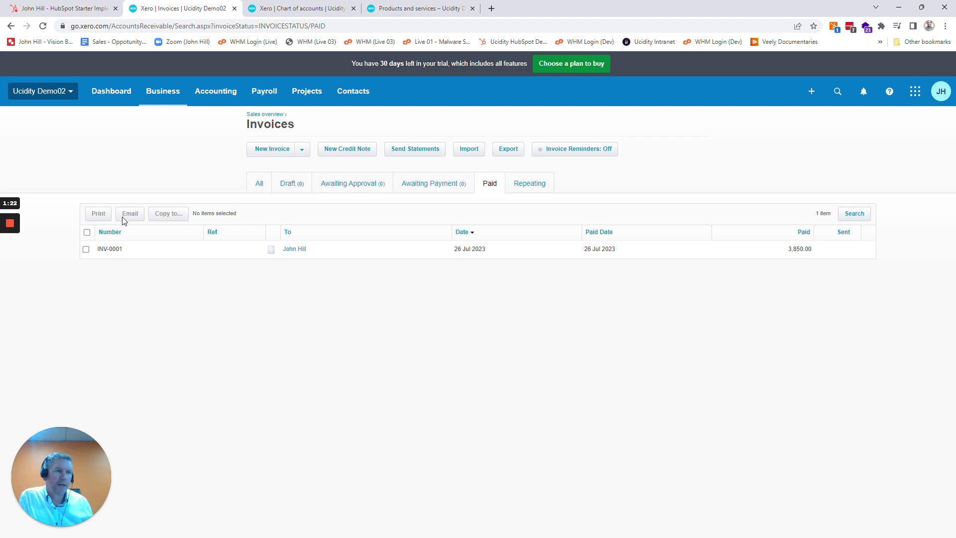
click(43, 25)
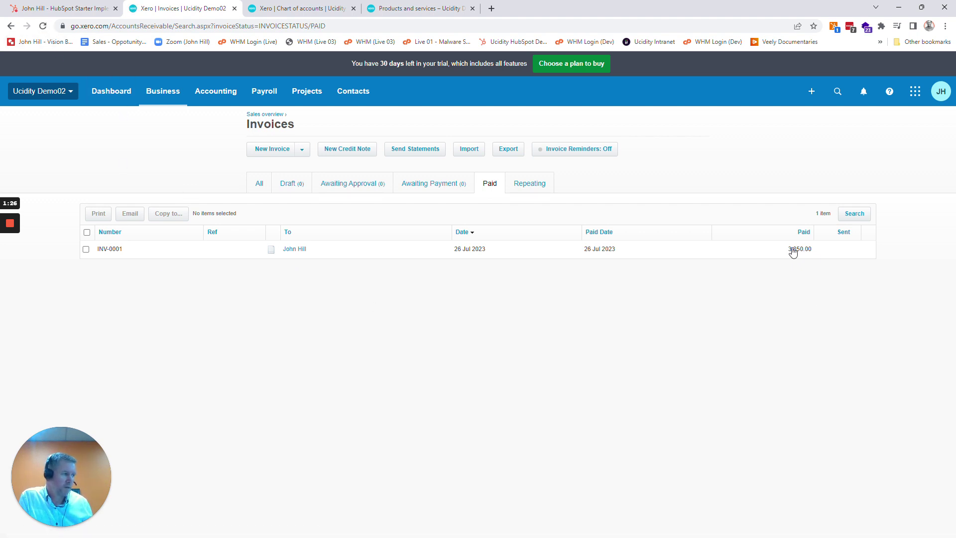
drag(787, 249, 818, 252)
click(818, 313)
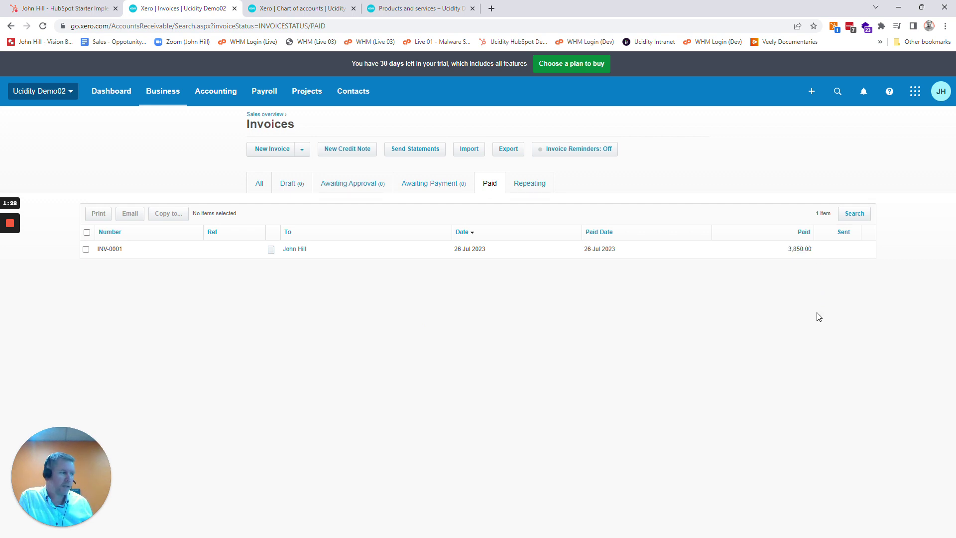
- Return to the HubSpot deal, reload it and check the payment status of its integration invoice
click(66, 12)
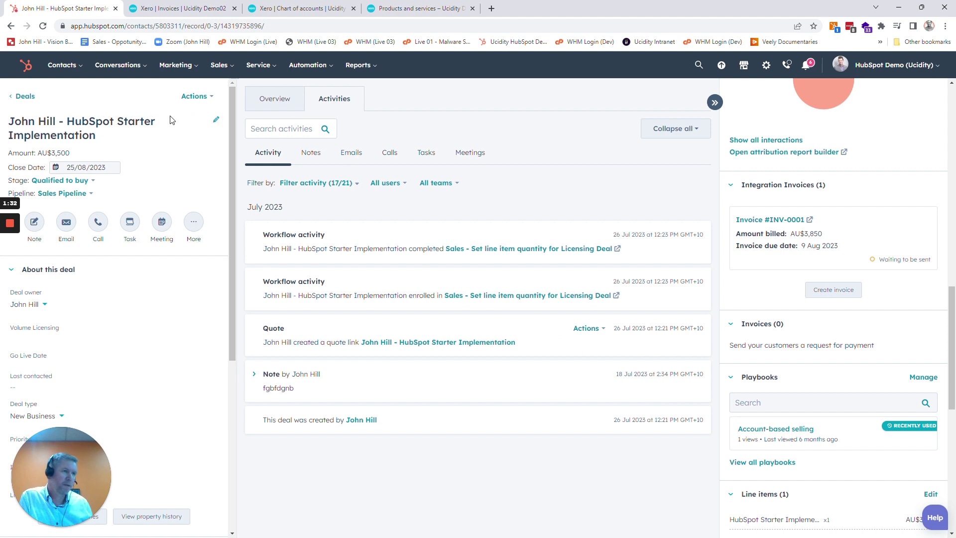
click(43, 26)
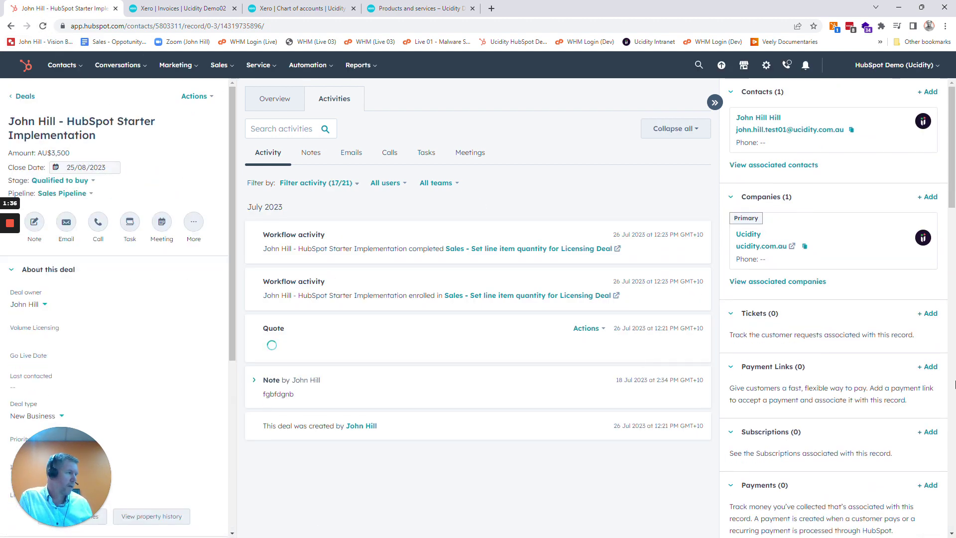
scroll(885, 350, down, 5)
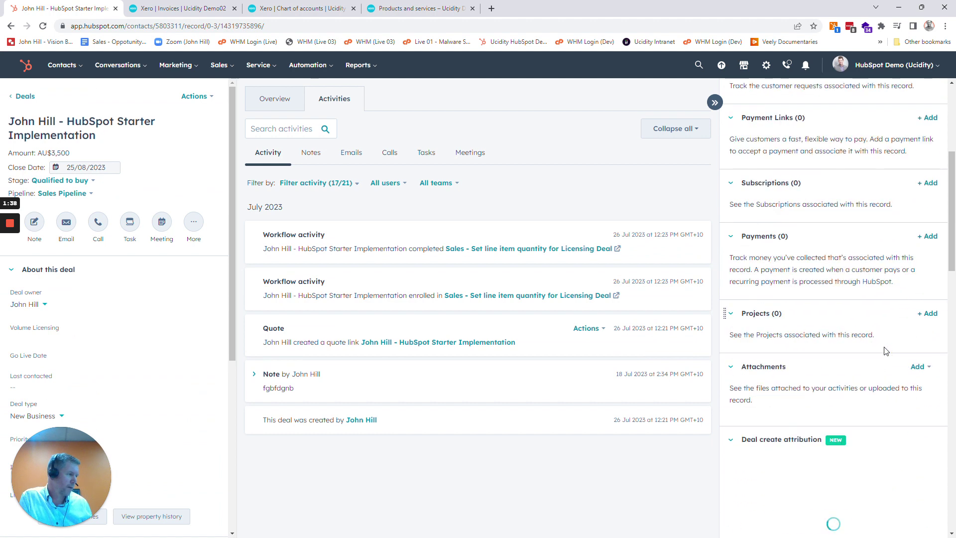
scroll(886, 348, down, 5)
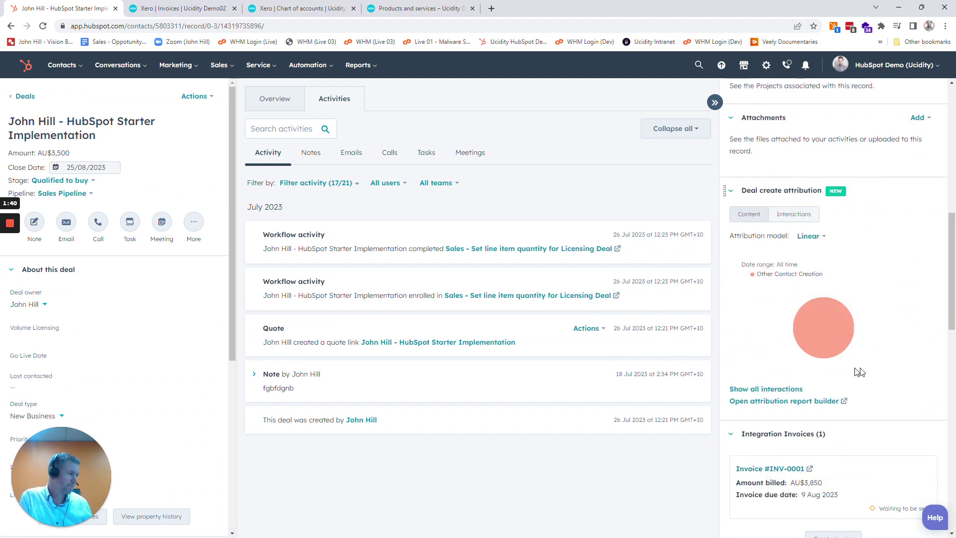
scroll(867, 371, up, 10)
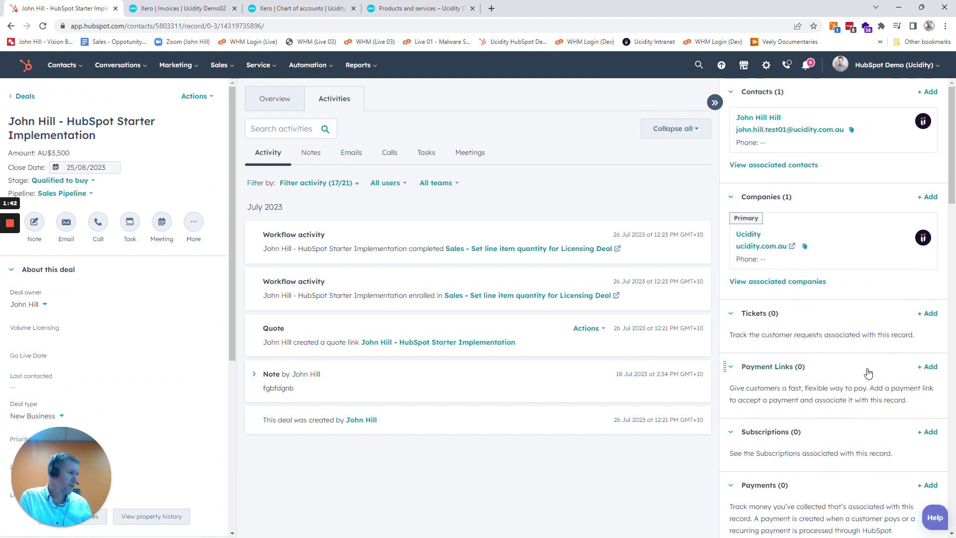
scroll(868, 372, down, 5)
scroll(868, 372, down, 4)
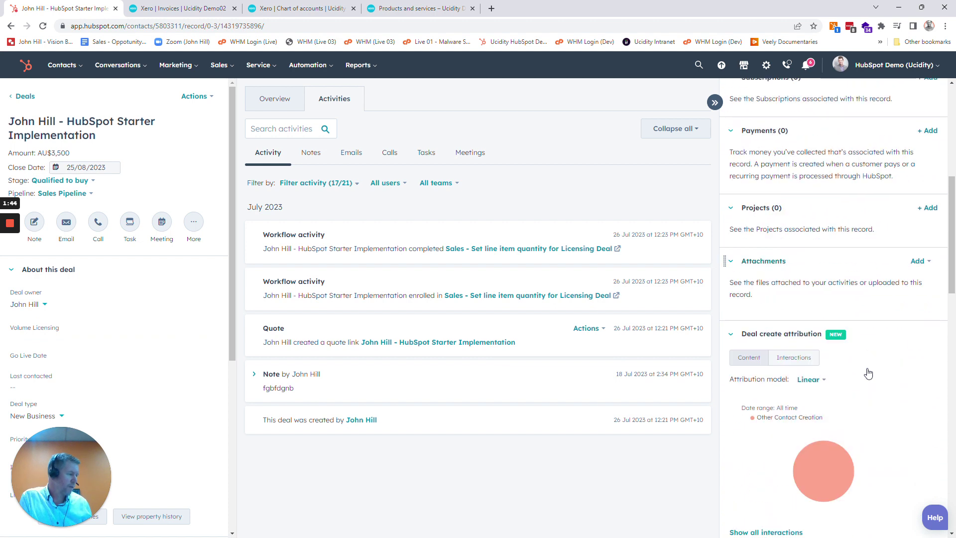
scroll(868, 372, down, 4)
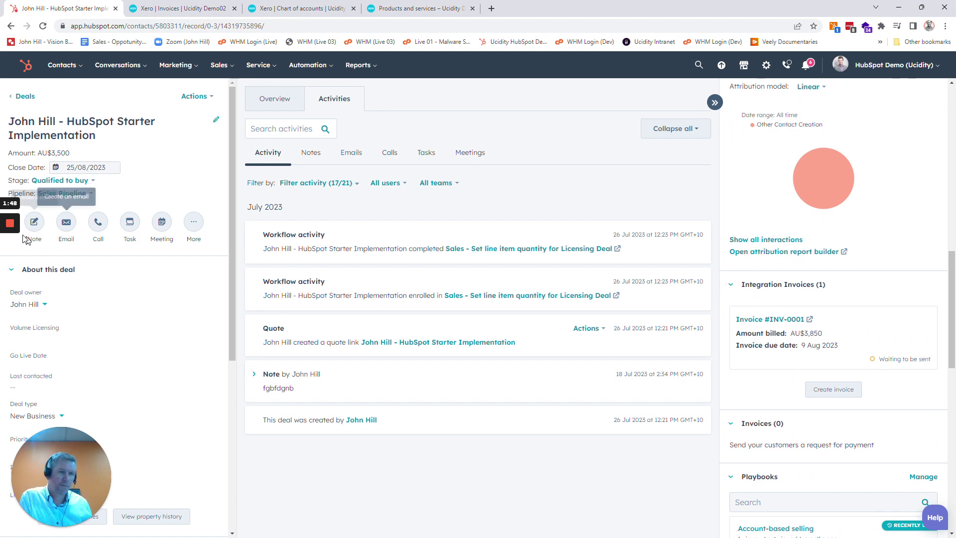
- Switch to Xero's chart of accounts, dismiss the added-account notice and examine the account codes, types and tax rates
mouse_move(9, 268)
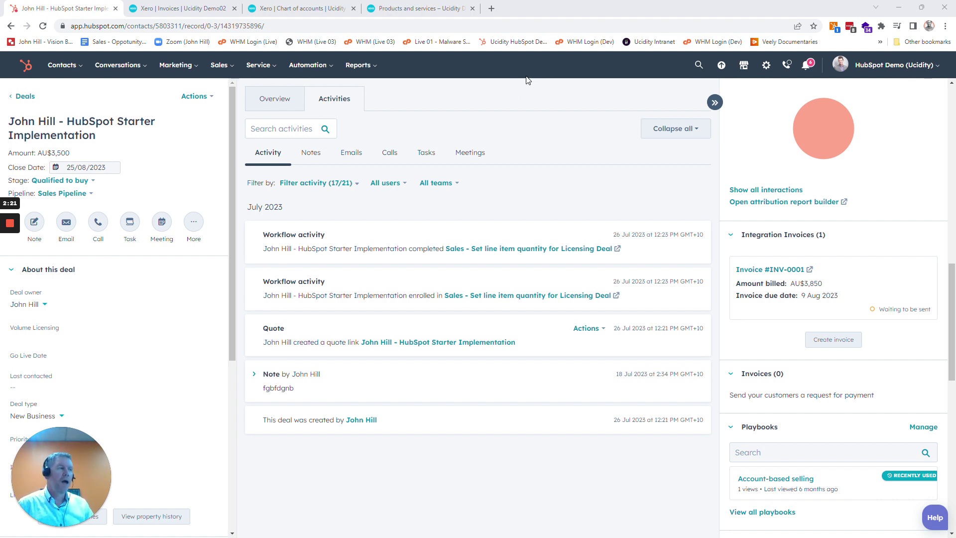
mouse_move(301, 4)
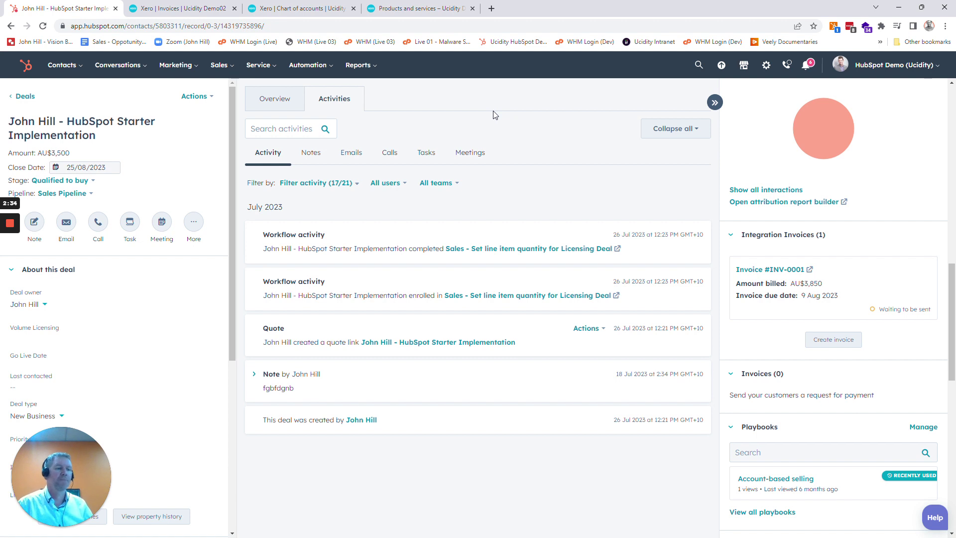
click(324, 6)
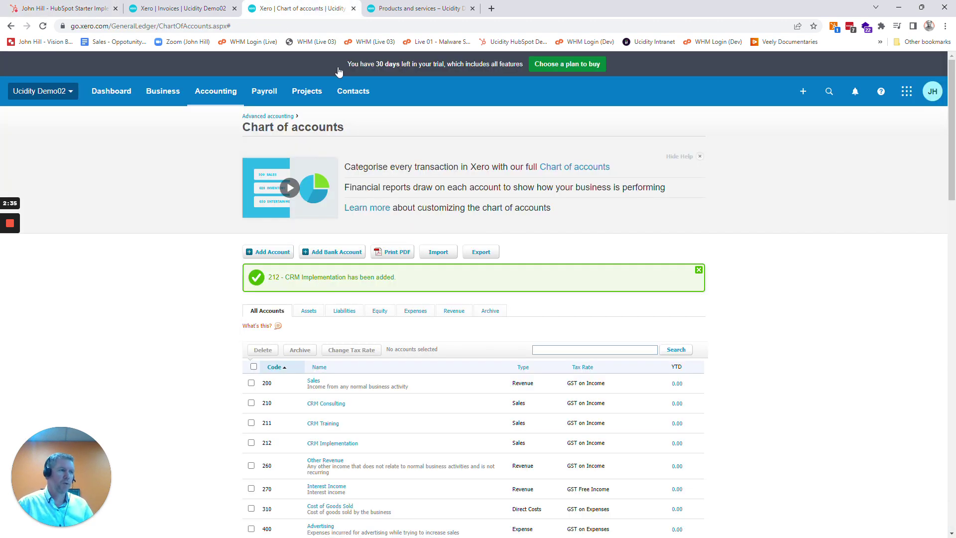
click(216, 93)
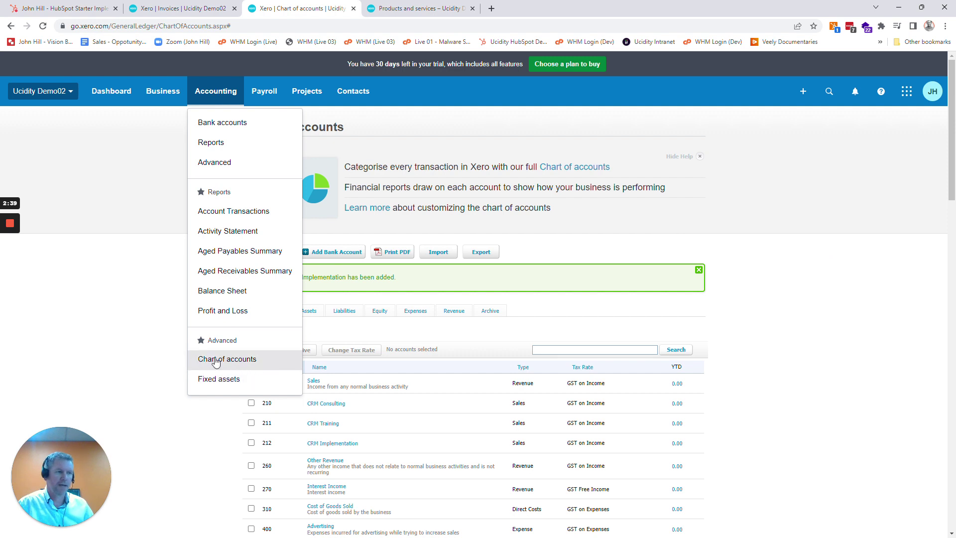
click(699, 269)
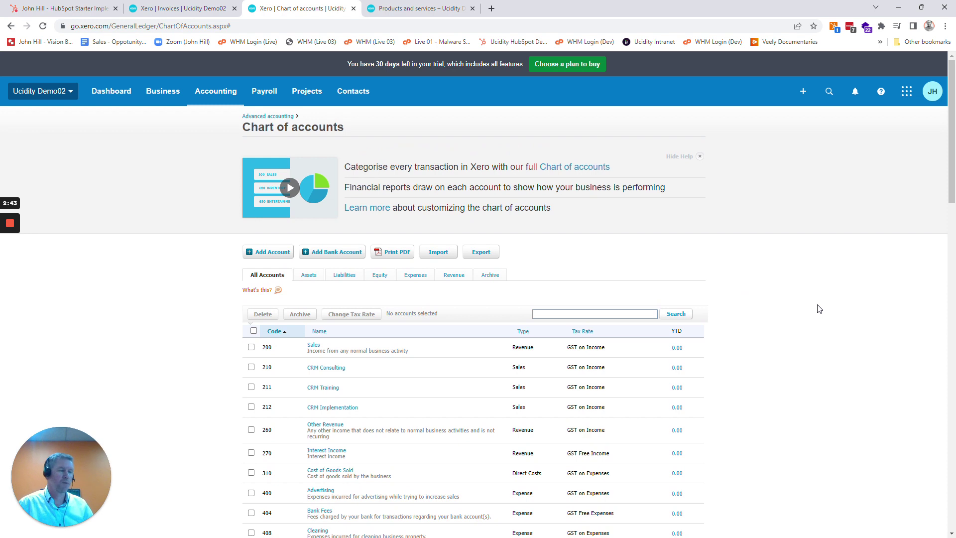
scroll(817, 307, down, 4)
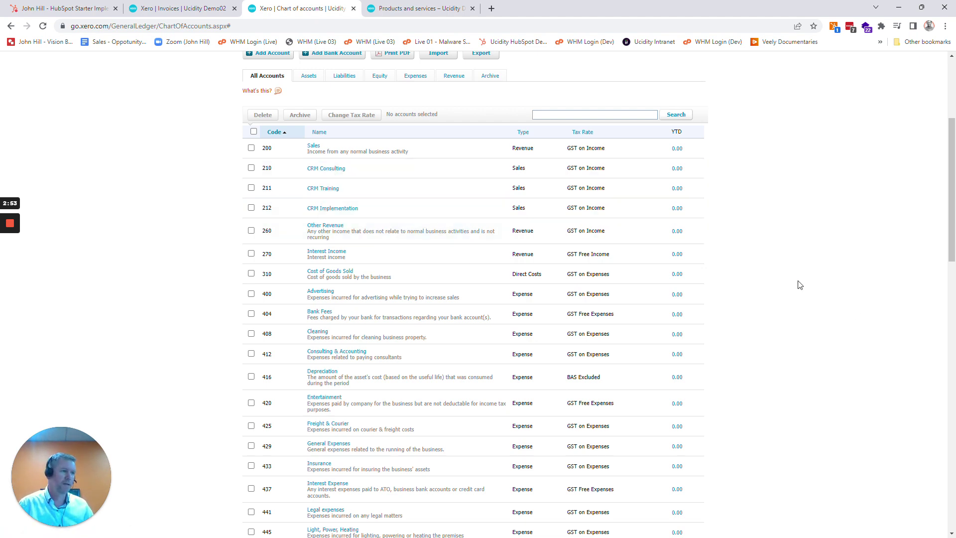
scroll(800, 285, up, 1)
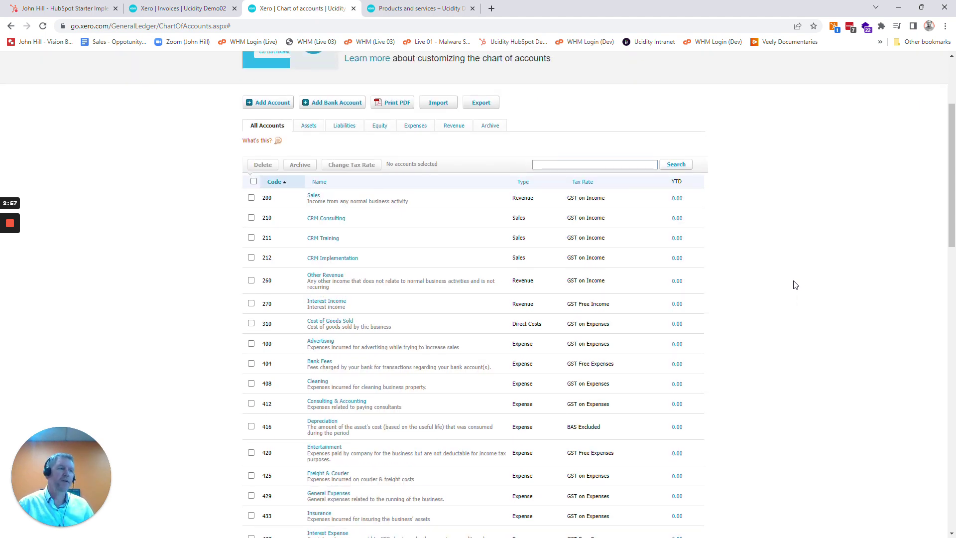
scroll(749, 306, up, 3)
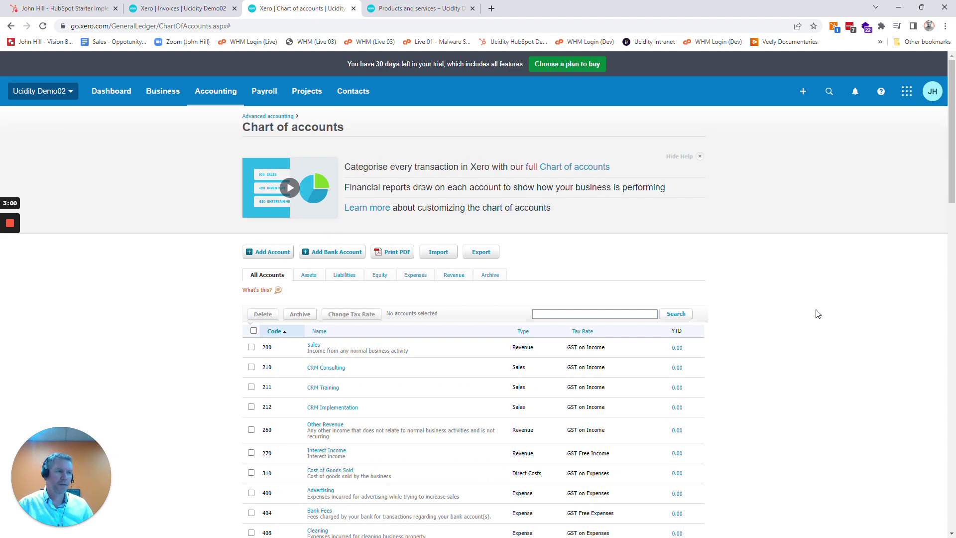
scroll(818, 314, down, 5)
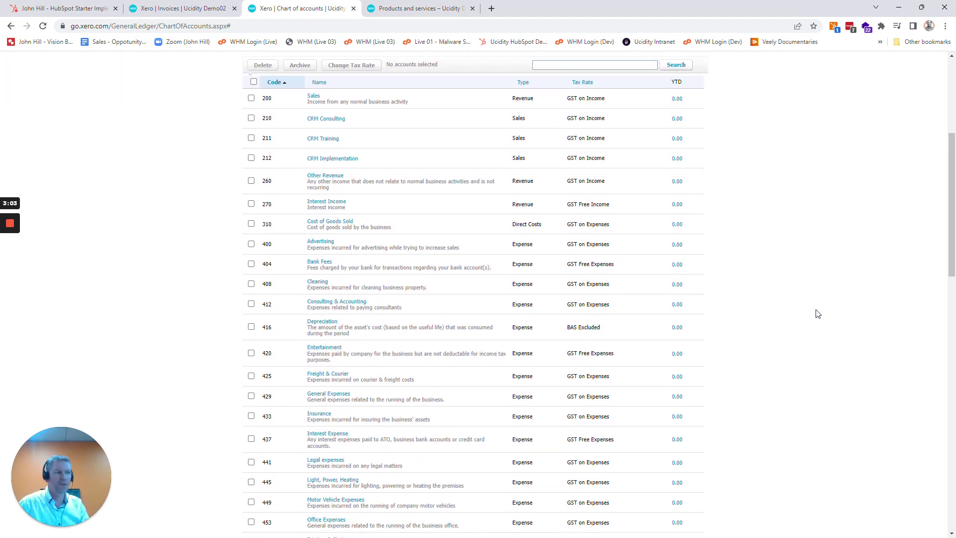
- Examine the item codes, names and sale prices in Xero's products and services list
click(424, 8)
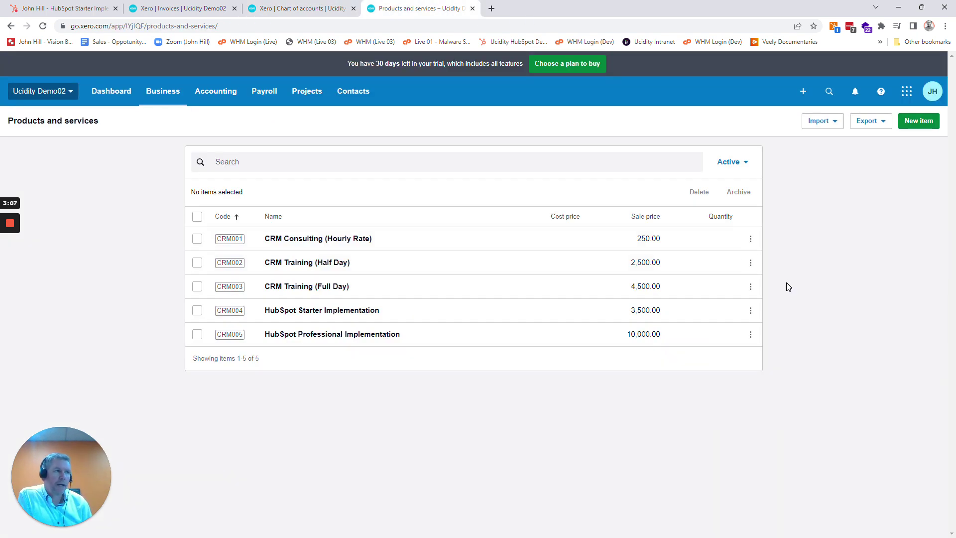
click(157, 98)
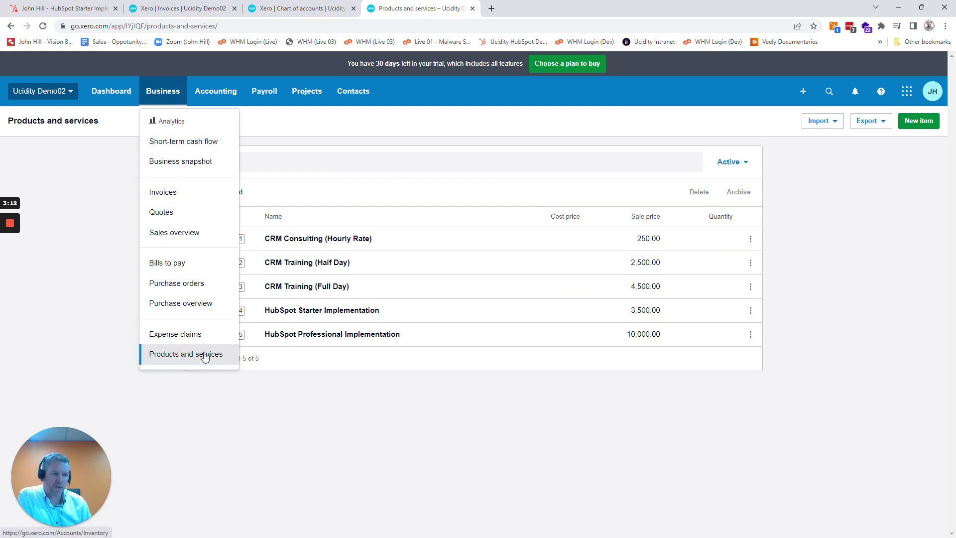
click(913, 429)
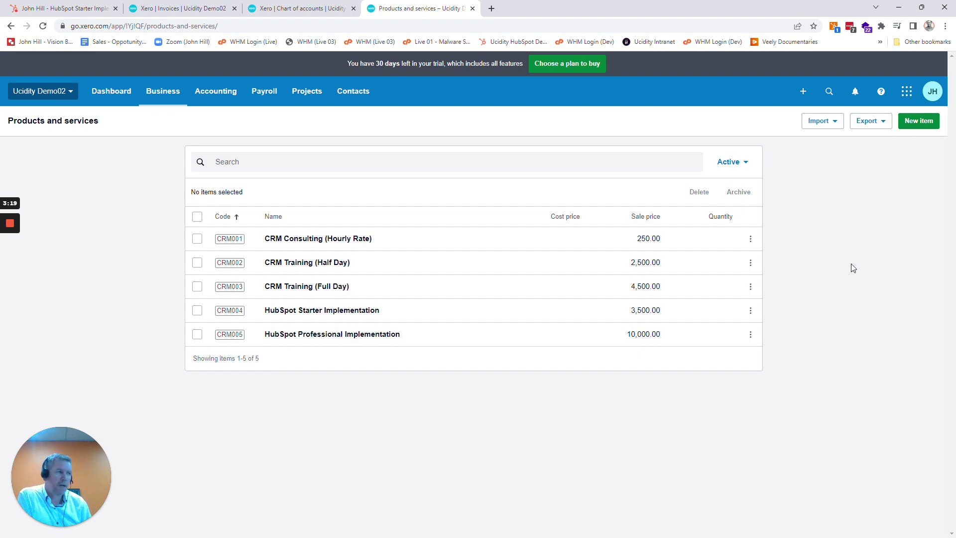
- Start a new sell-only item without purchase details and assign it to the sales account 212 - CRM Implementation
click(914, 121)
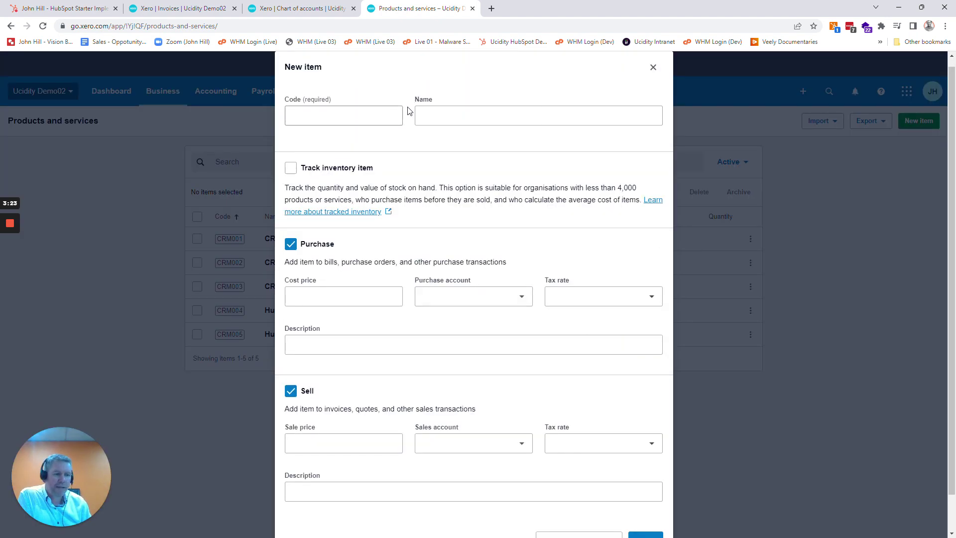
click(342, 116)
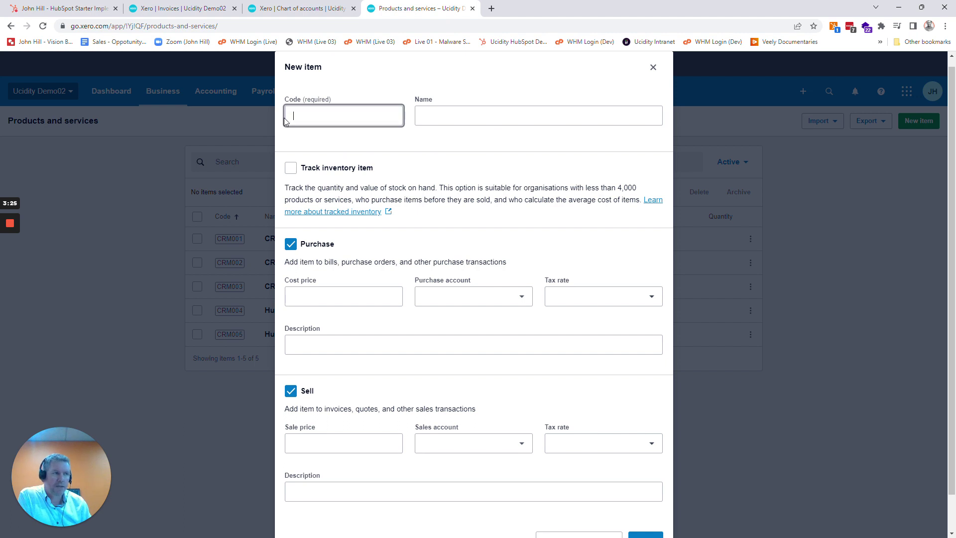
click(443, 115)
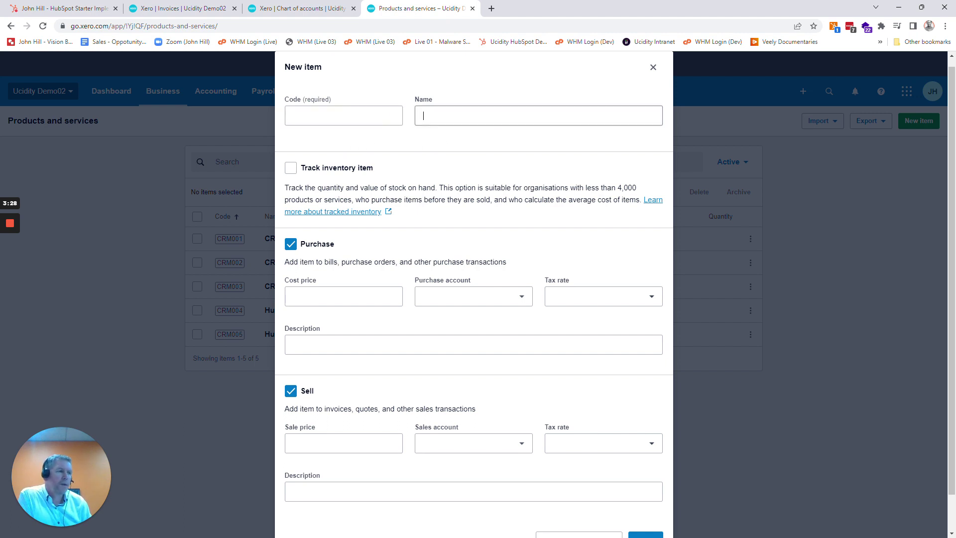
click(291, 168)
click(290, 169)
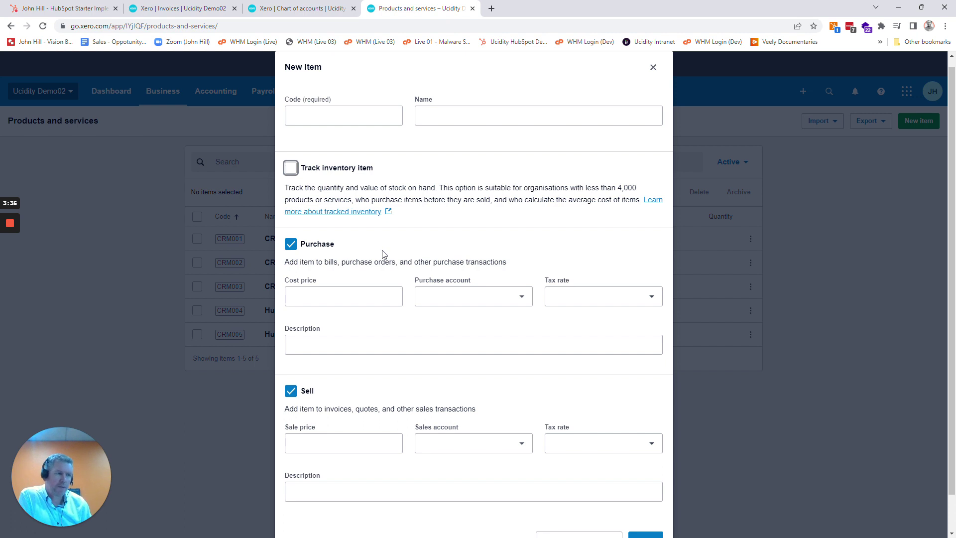
click(291, 244)
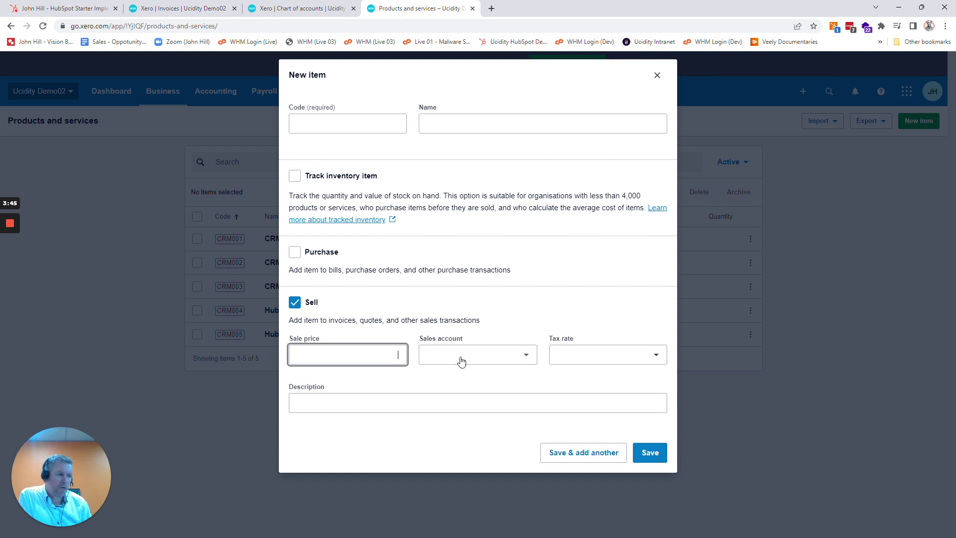
click(521, 356)
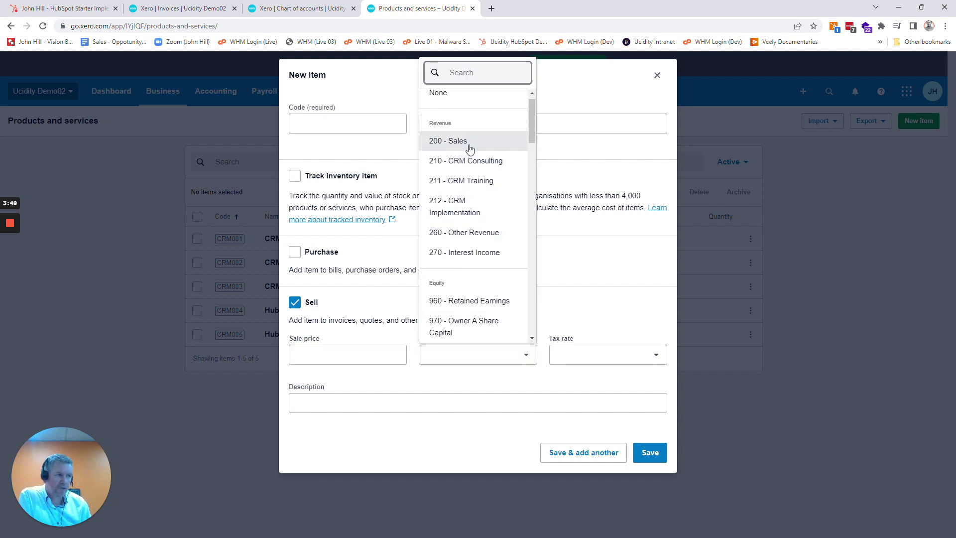
click(468, 211)
- Give the new item the code CRM006 and the name HubSpot Enterprise Implementation
click(349, 124)
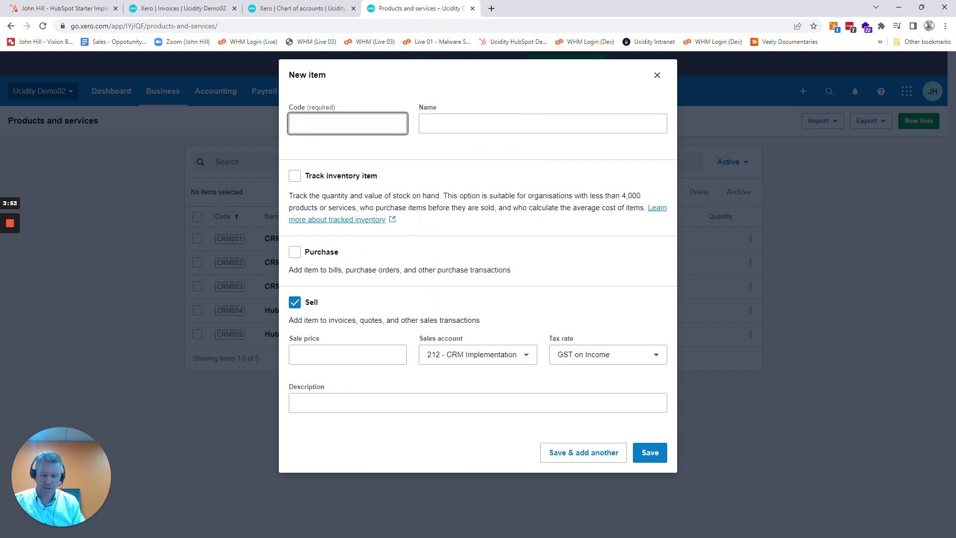
text(CRM006)
click(543, 124)
text(HubSpot Ent)
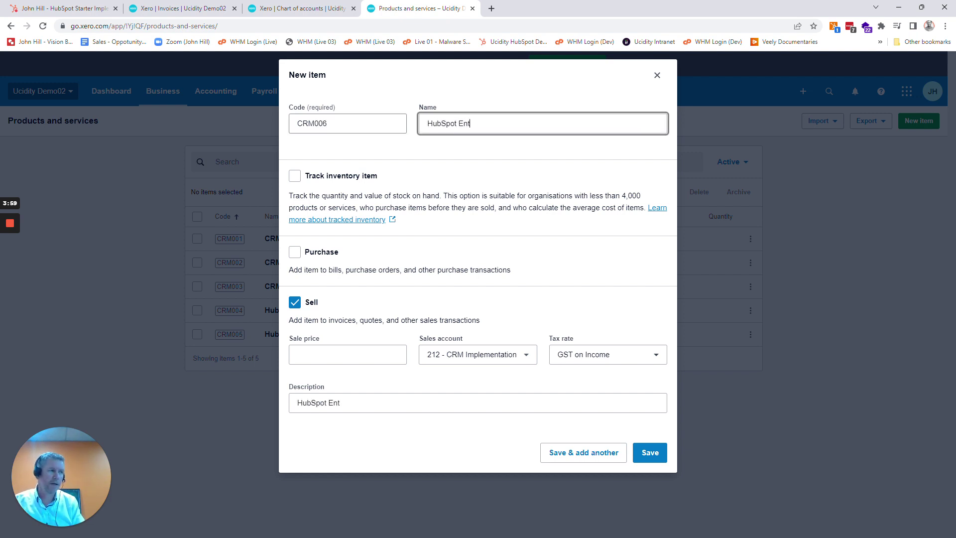
text(erprise Implementation)
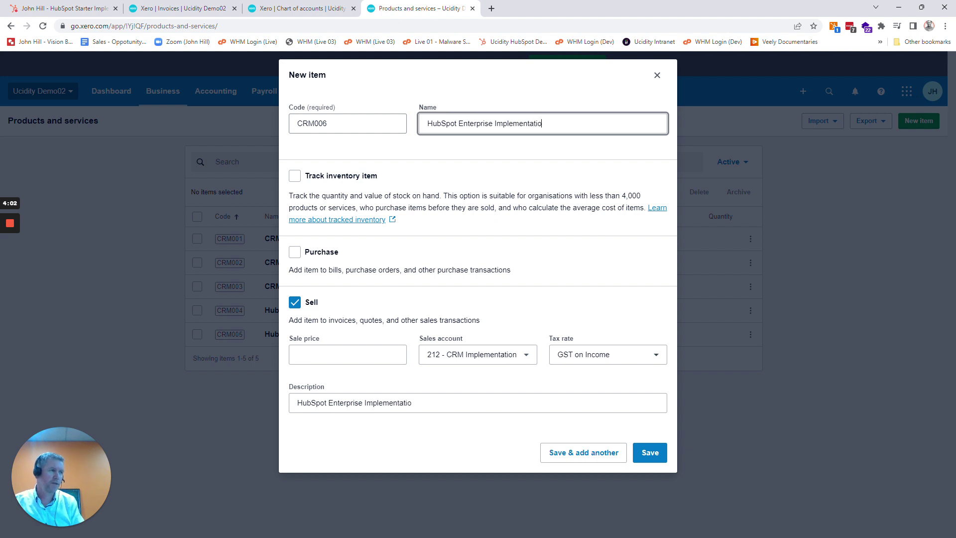
- Set the item's sale price to 35,000.00 and save it to the products and services list
click(333, 355)
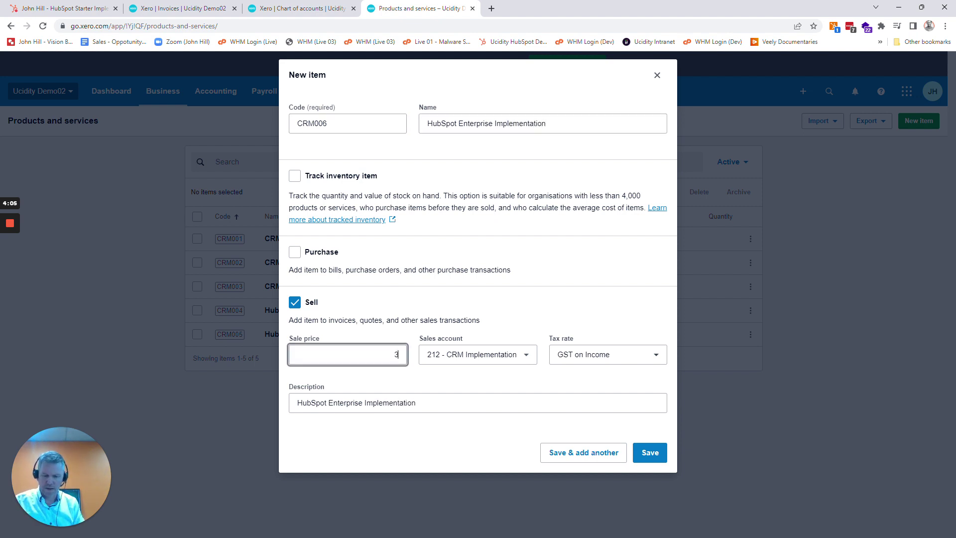
key(Tab)
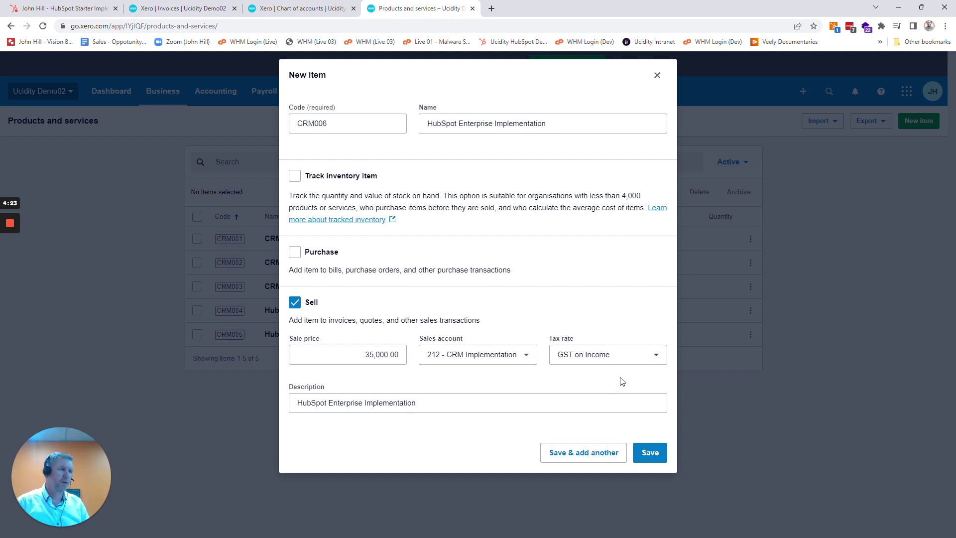
click(647, 454)
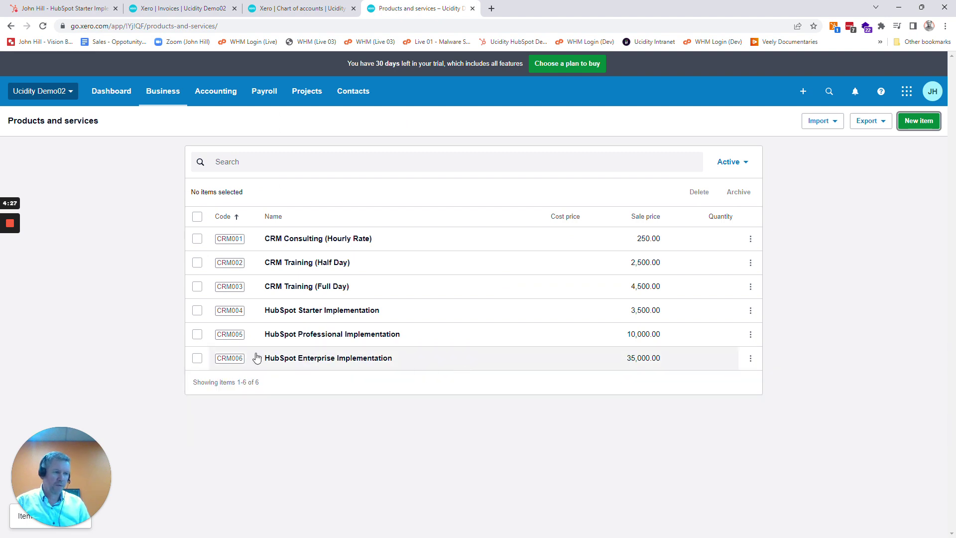
drag(267, 358, 477, 386)
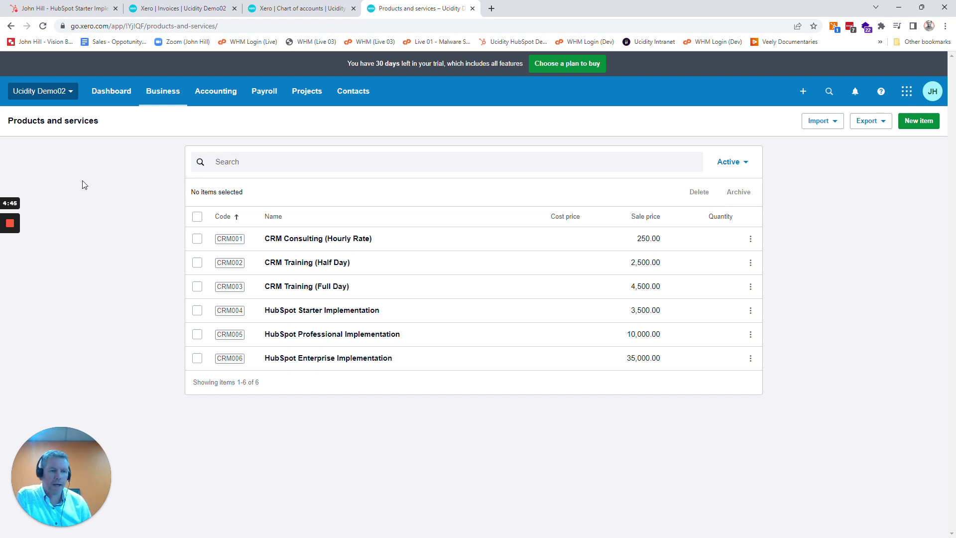
- Switch to HubSpot's product library settings and examine the SKUs, sources and prices of the products synced from Xero
mouse_move(10, 223)
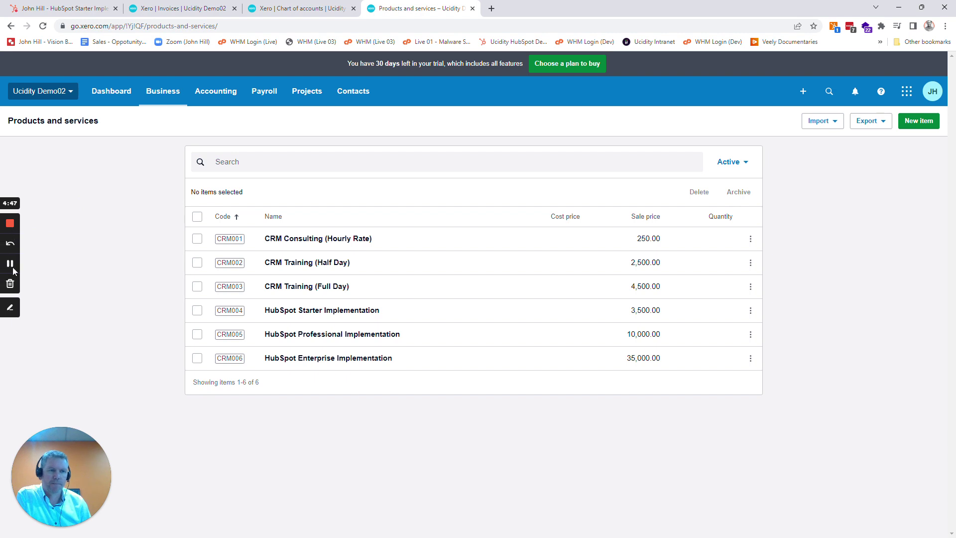
key(alt+Tab)
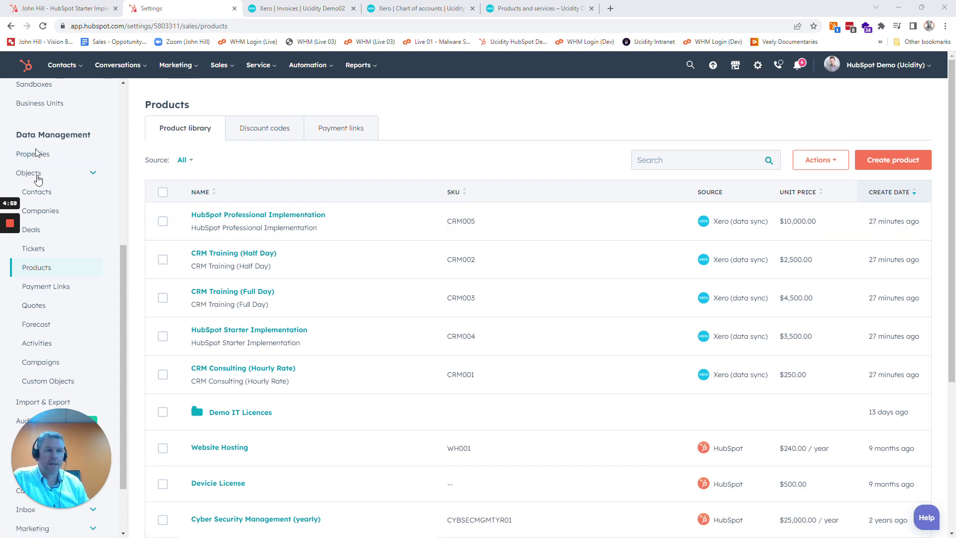
scroll(71, 249, up, 1)
scroll(70, 249, up, 1)
scroll(67, 279, down, 1)
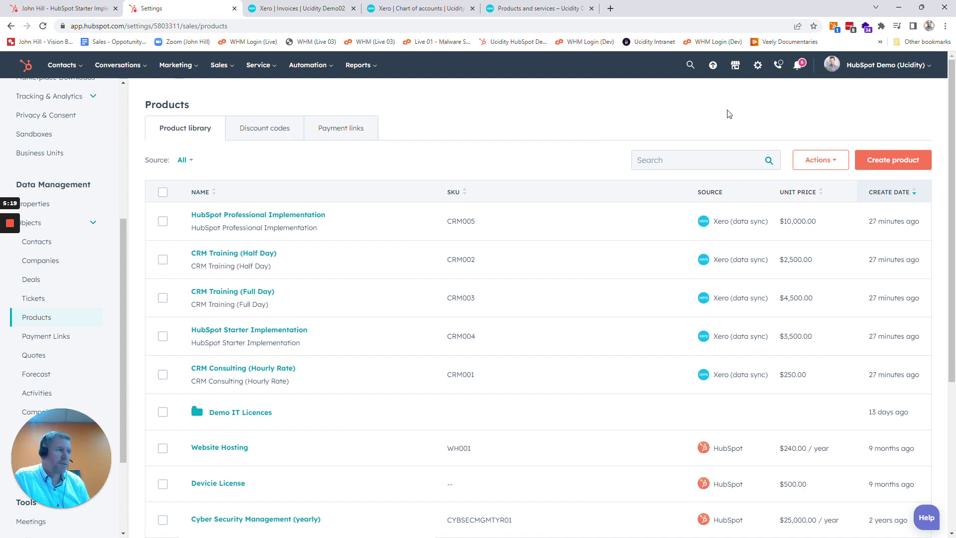
- Open HubSpot's settings in a separate browser tab and go to the connected apps under Integrations
right_click(754, 72)
click(798, 75)
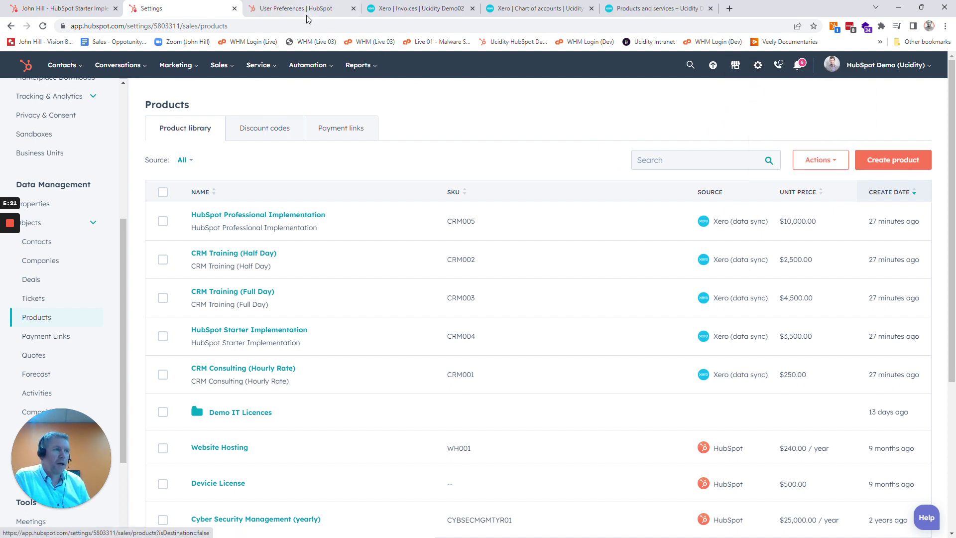
click(306, 14)
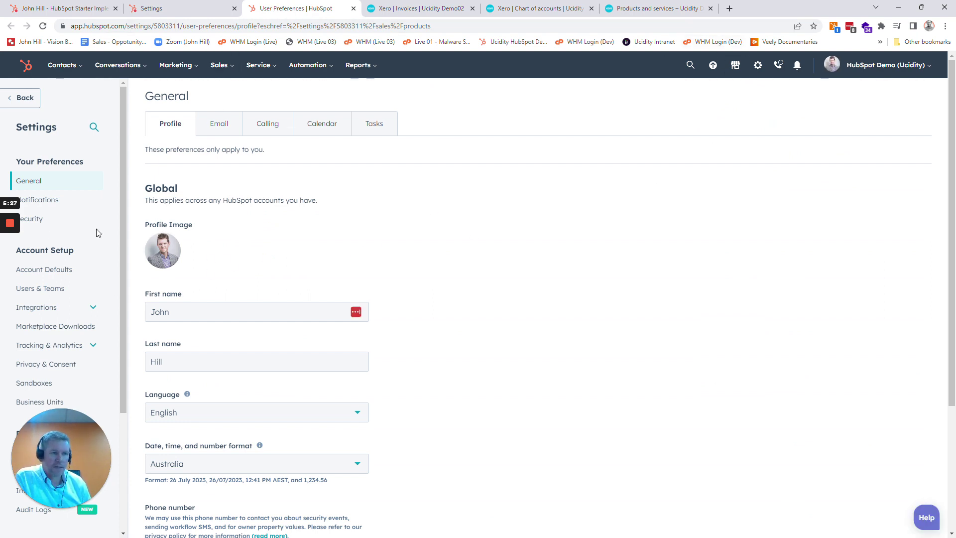
click(89, 307)
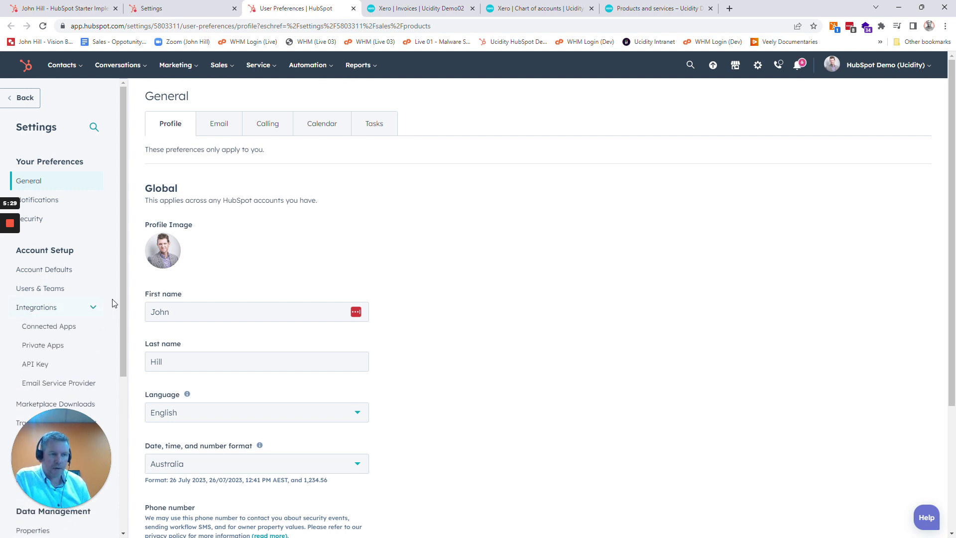
scroll(64, 302, down, 1)
click(42, 277)
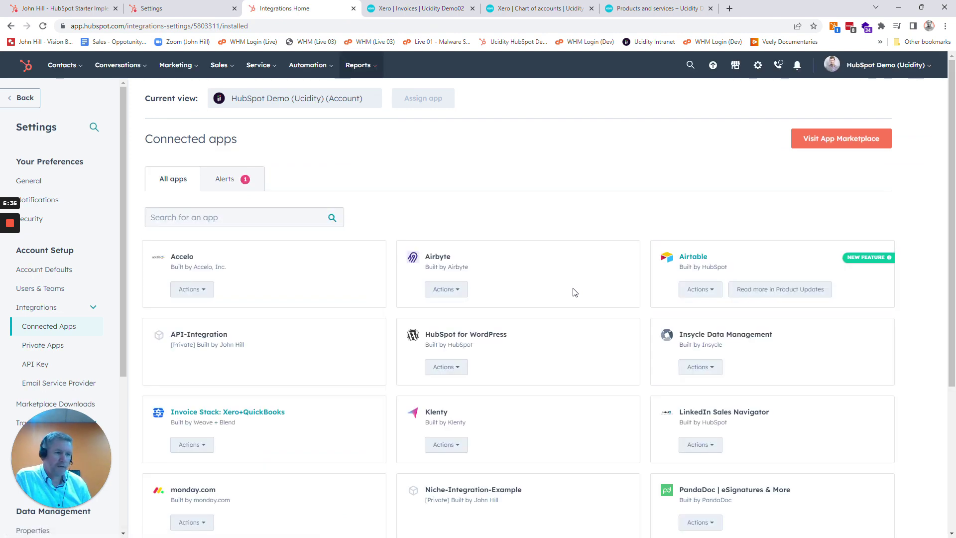
- Find the Xero app built by HubSpot among the connected apps and examine its contact, invoice and product sync overview
scroll(575, 292, down, 4)
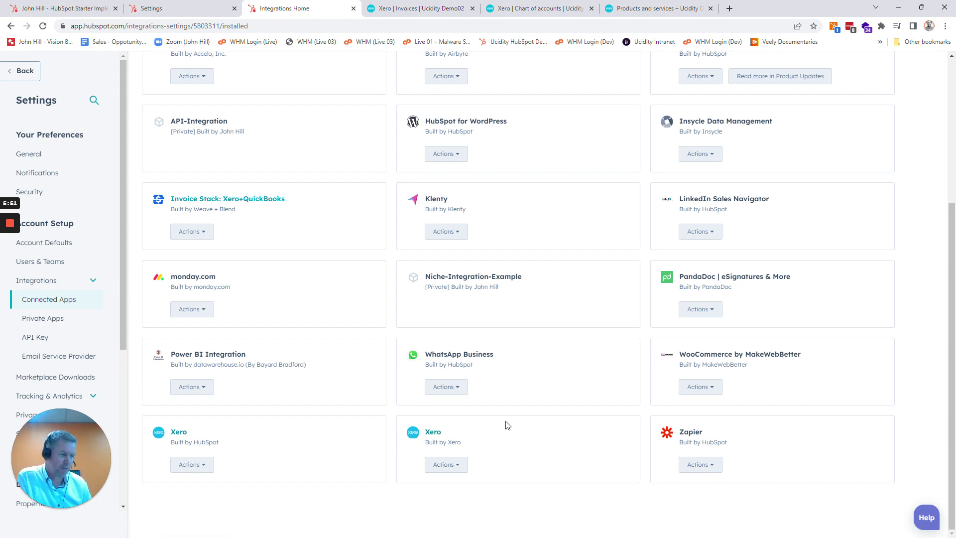
mouse_move(20, 259)
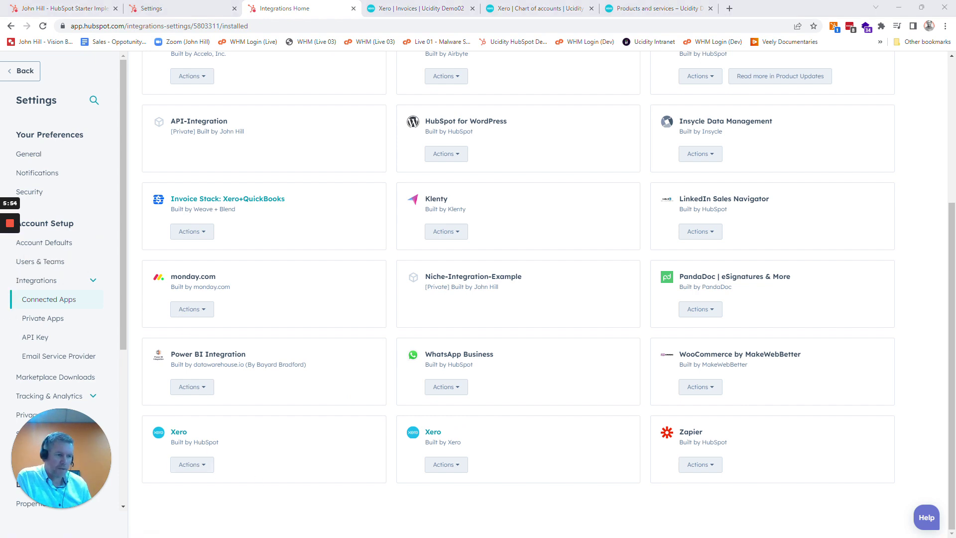
click(178, 434)
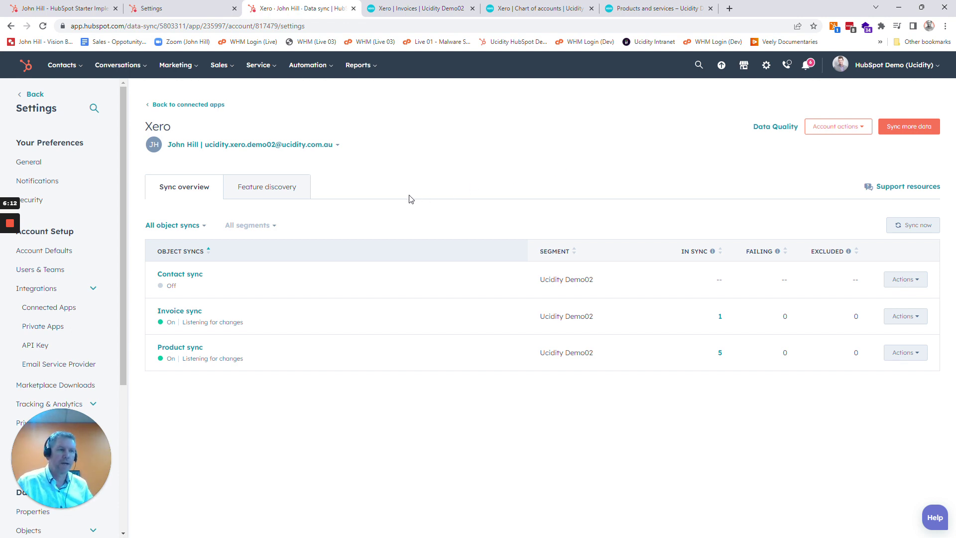
click(10, 264)
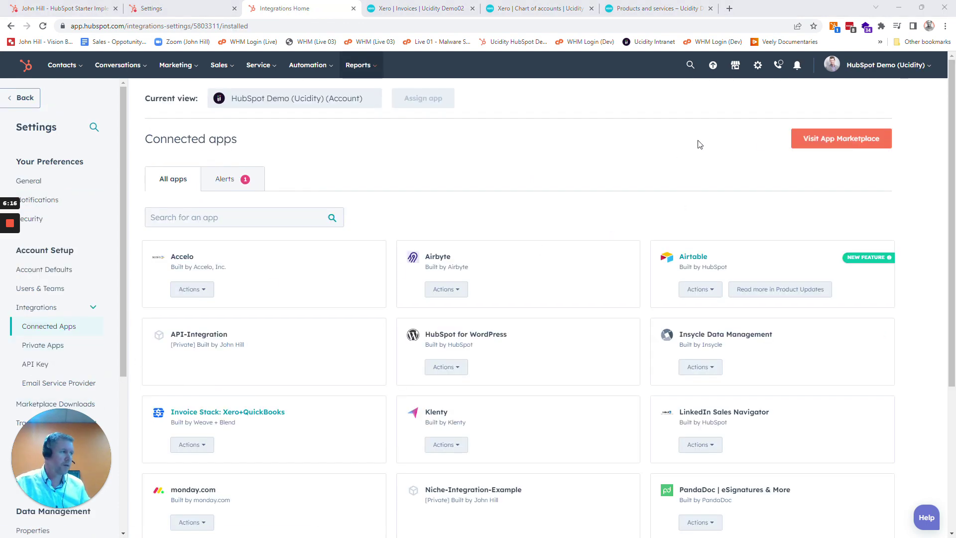
- Search the HubSpot App Marketplace for "xero" and open the listing of the Xero data sync app built by HubSpot
click(843, 139)
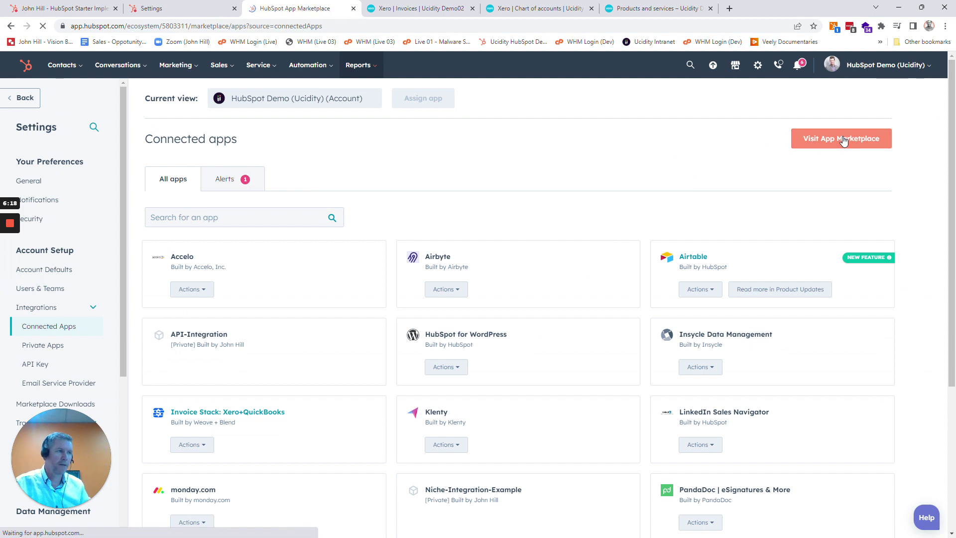
text(xero)
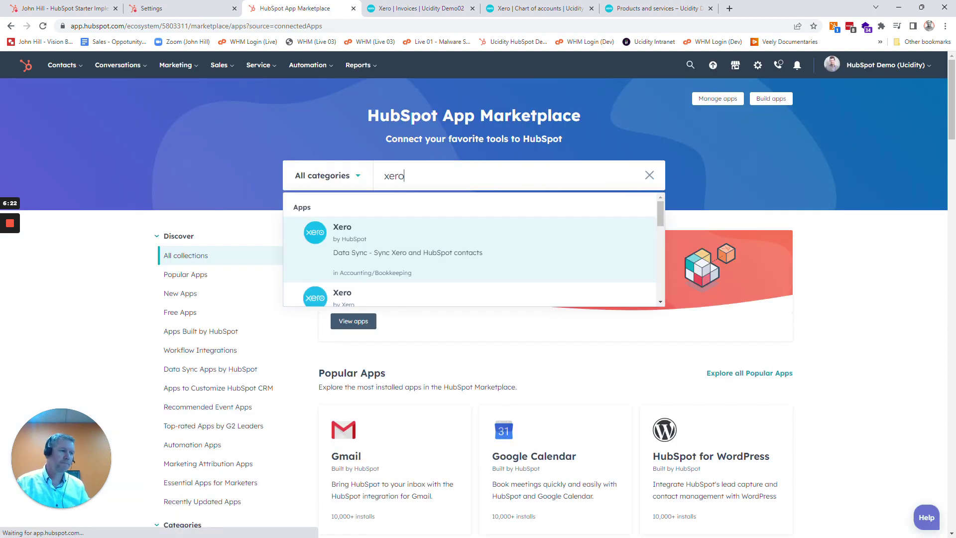
scroll(475, 247, down, 1)
scroll(476, 247, down, 1)
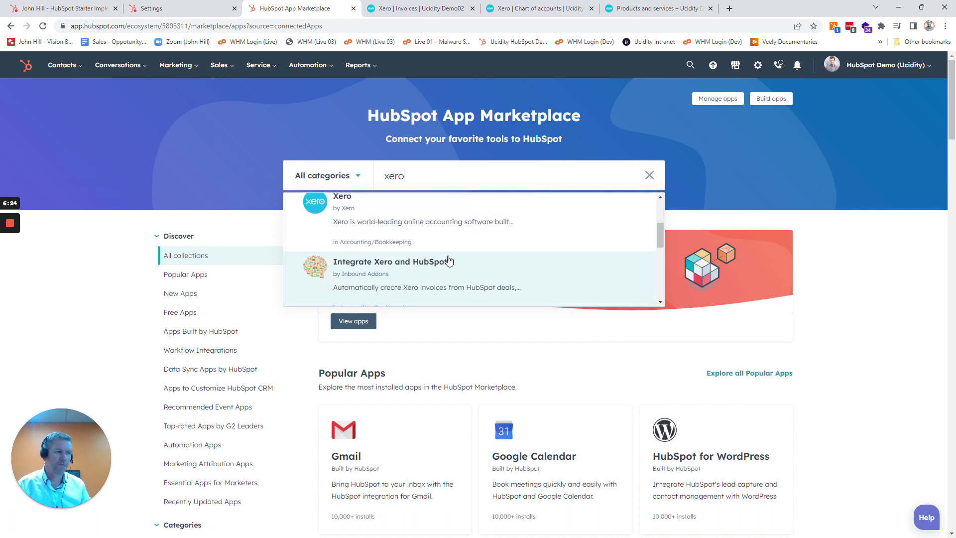
scroll(472, 249, up, 3)
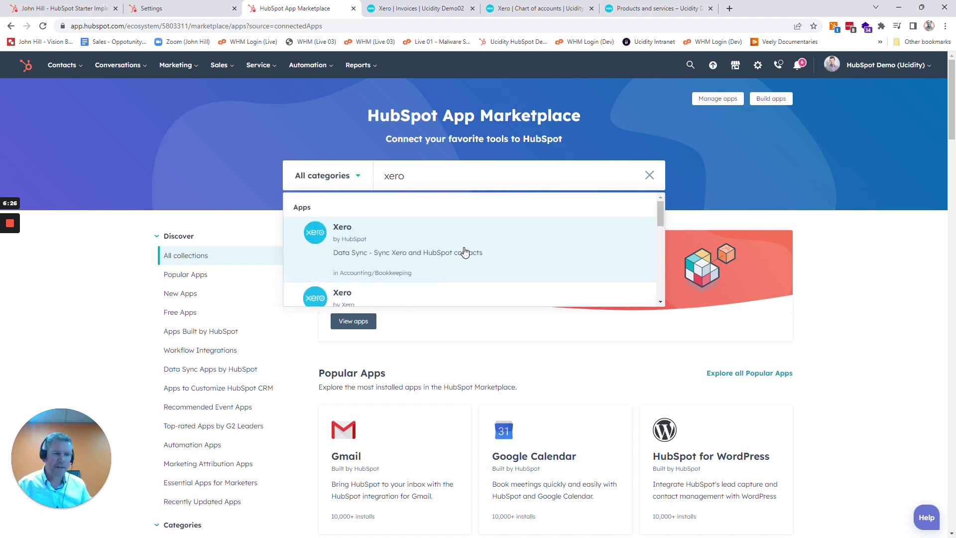
click(417, 252)
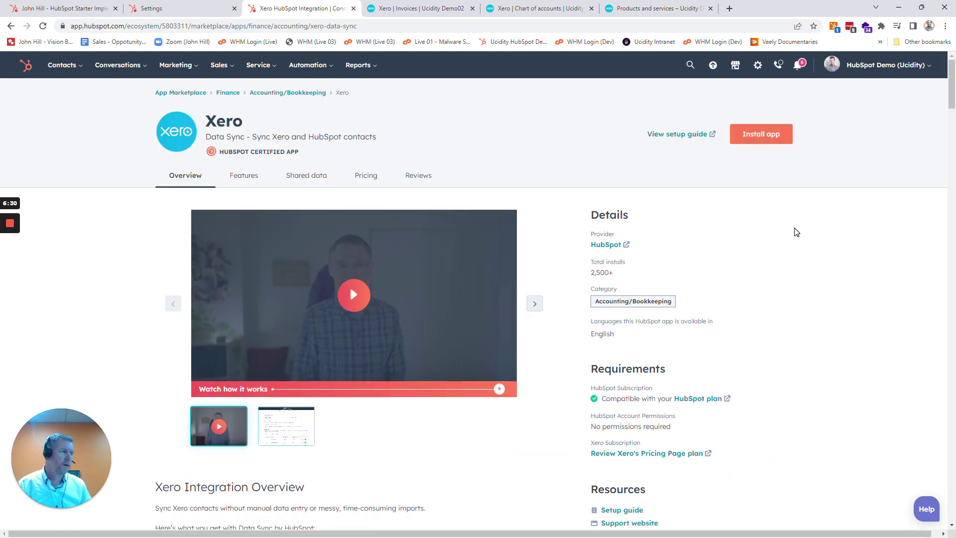
- Examine the Xero app's integration features, its field mappings and the sync directions for contacts, invoices and items
scroll(796, 239, down, 10)
scroll(801, 243, up, 2)
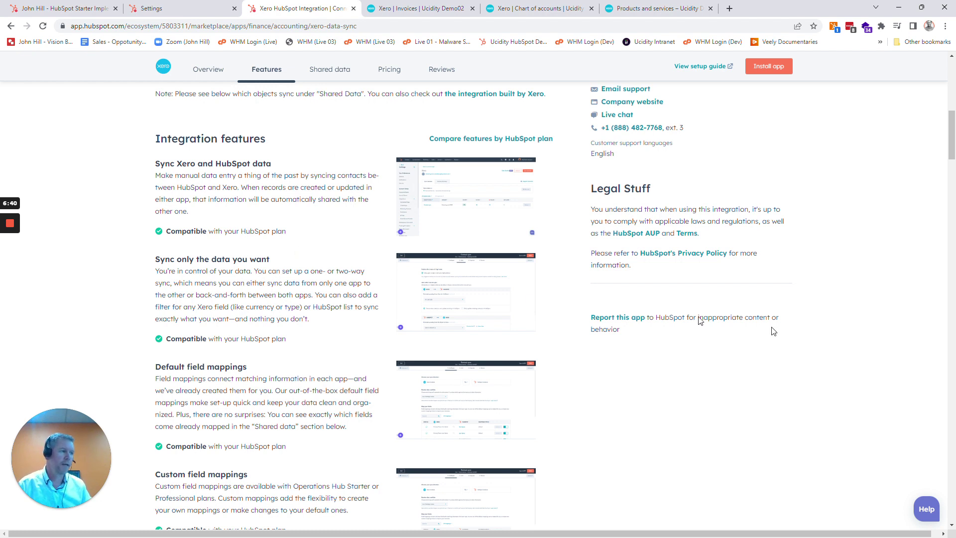
scroll(848, 344, down, 4)
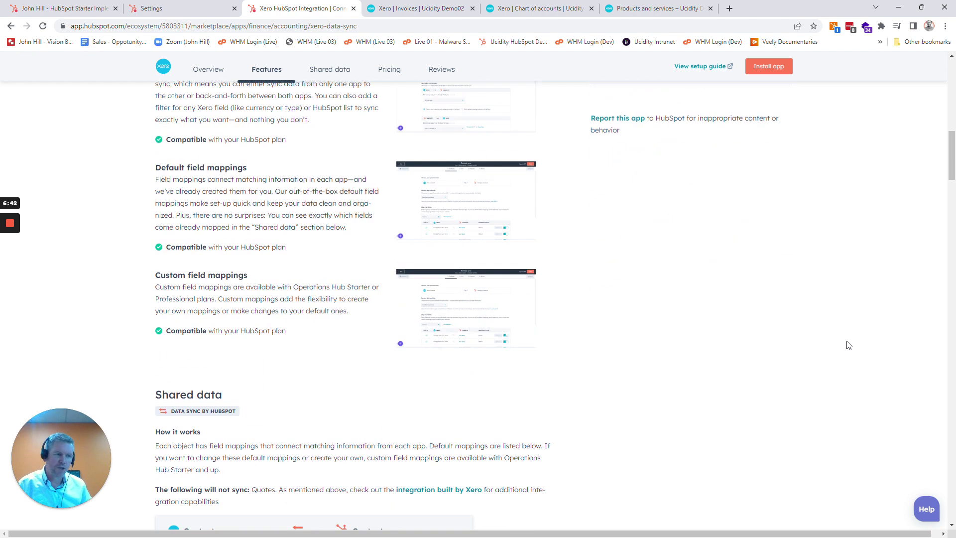
scroll(848, 344, up, 2)
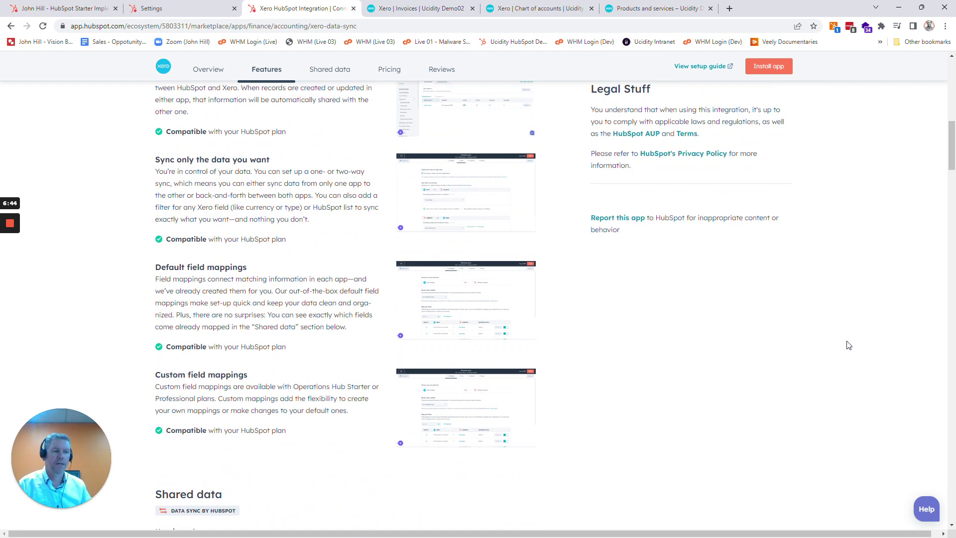
scroll(848, 344, down, 10)
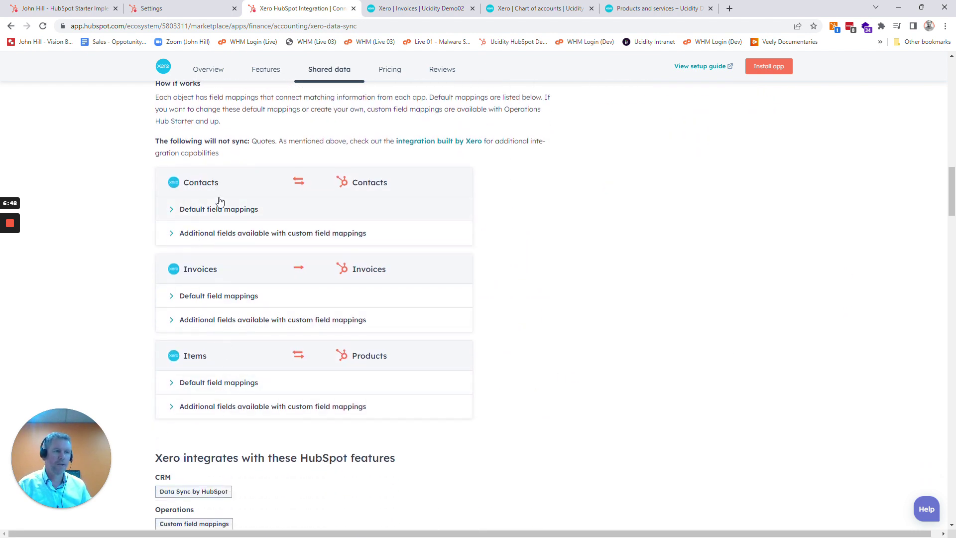
scroll(768, 363, up, 15)
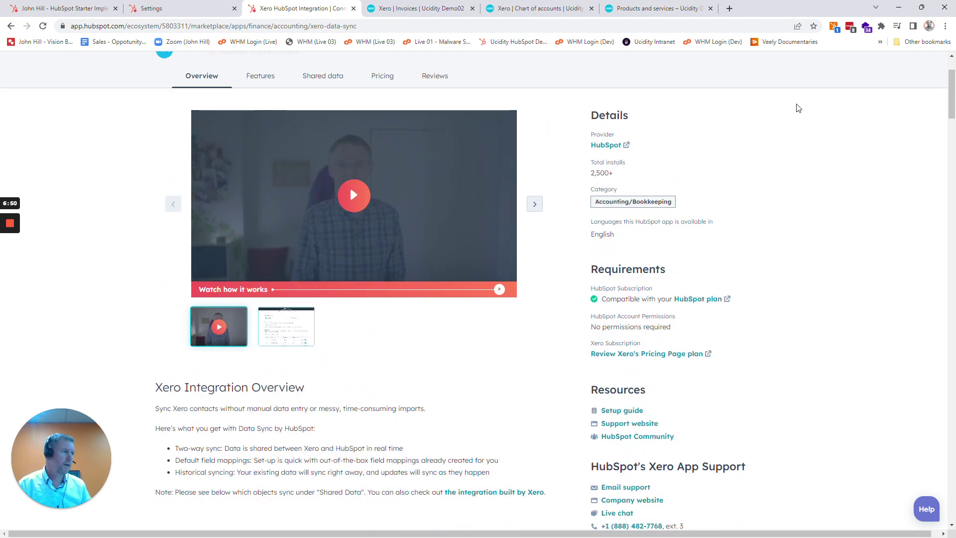
scroll(813, 272, up, 2)
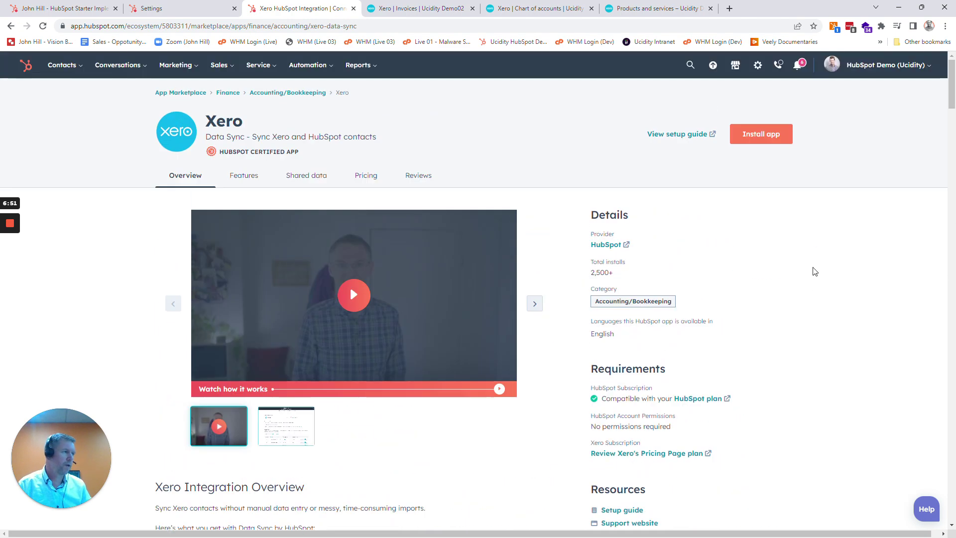
- Install the Xero app, connect it to Xero and allow data sync access to the Ucidity Demo02 organisation
click(756, 141)
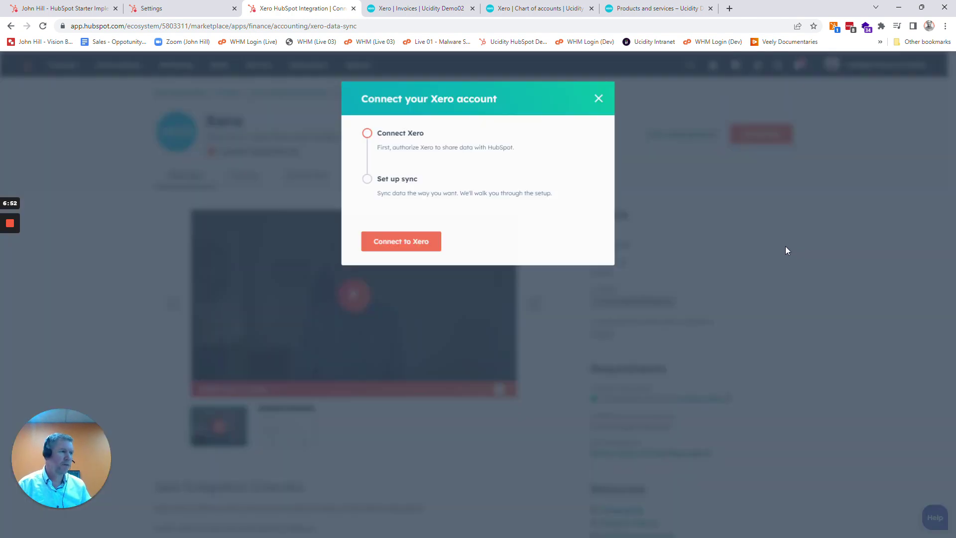
click(408, 243)
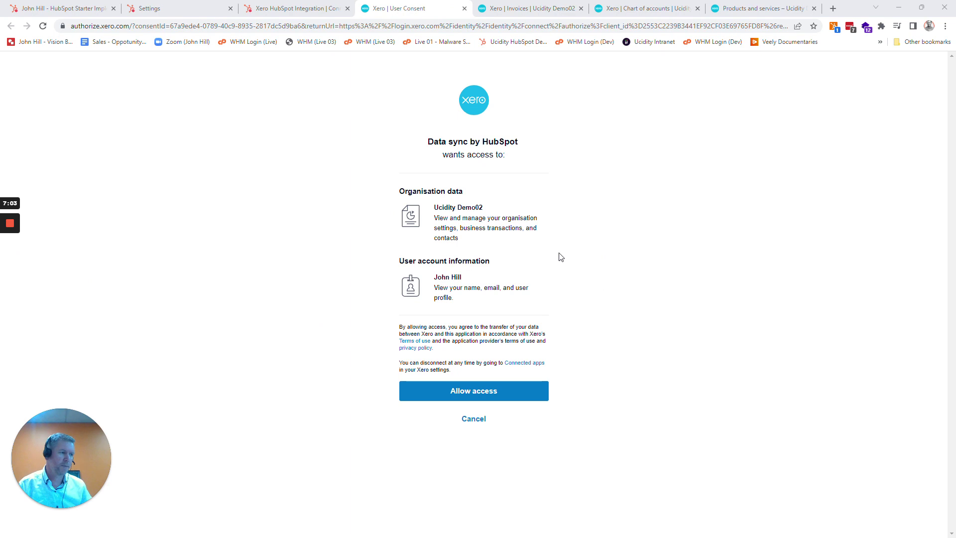
click(479, 392)
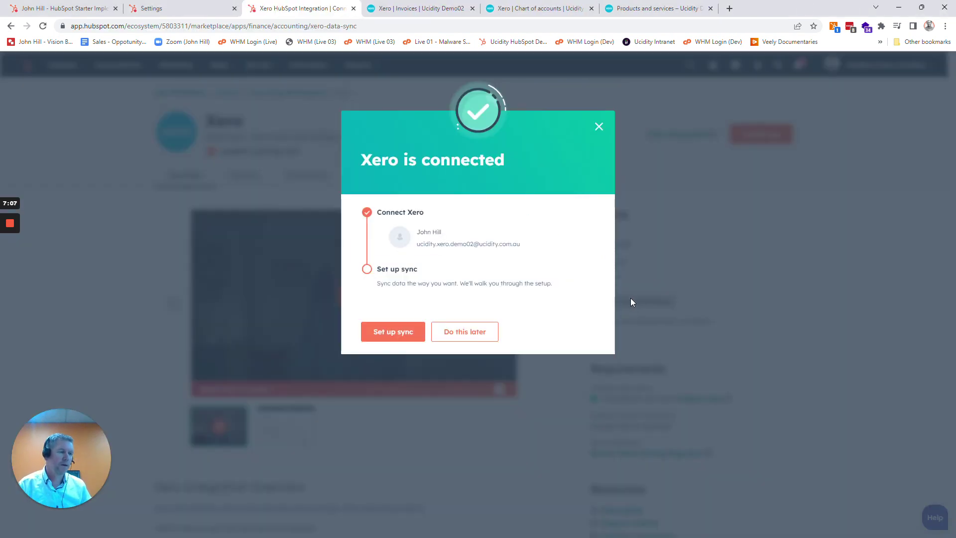
- Start the sync setup, choose Product sync as the object and continue to the data selection
click(390, 334)
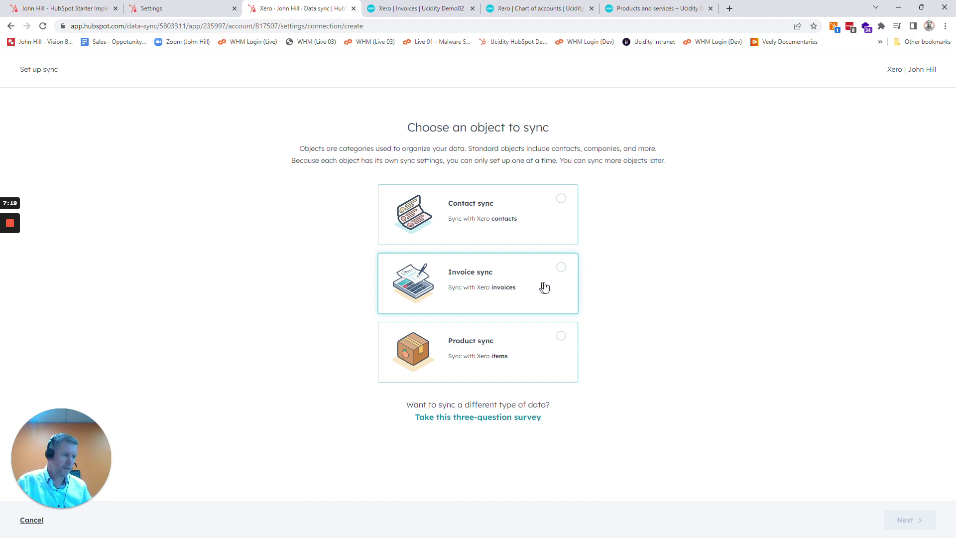
click(545, 353)
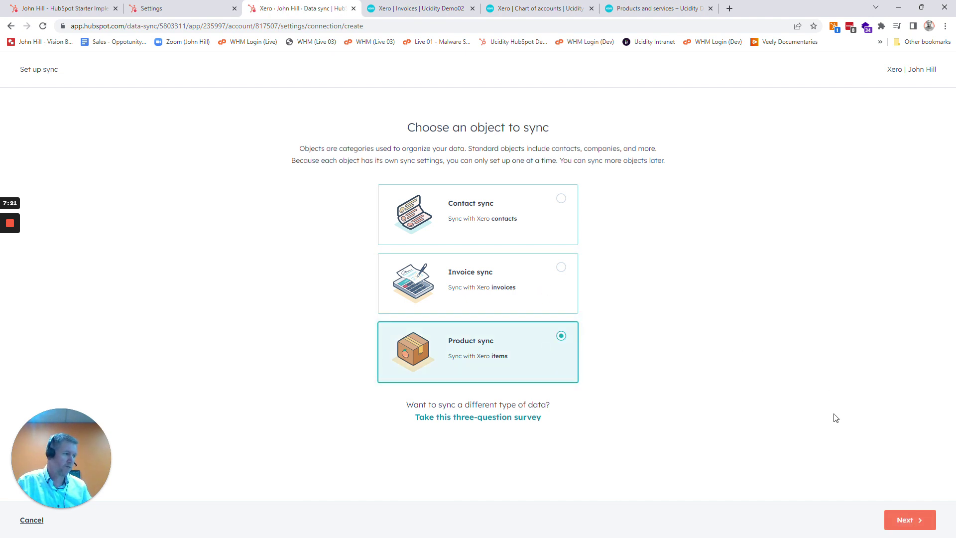
click(896, 520)
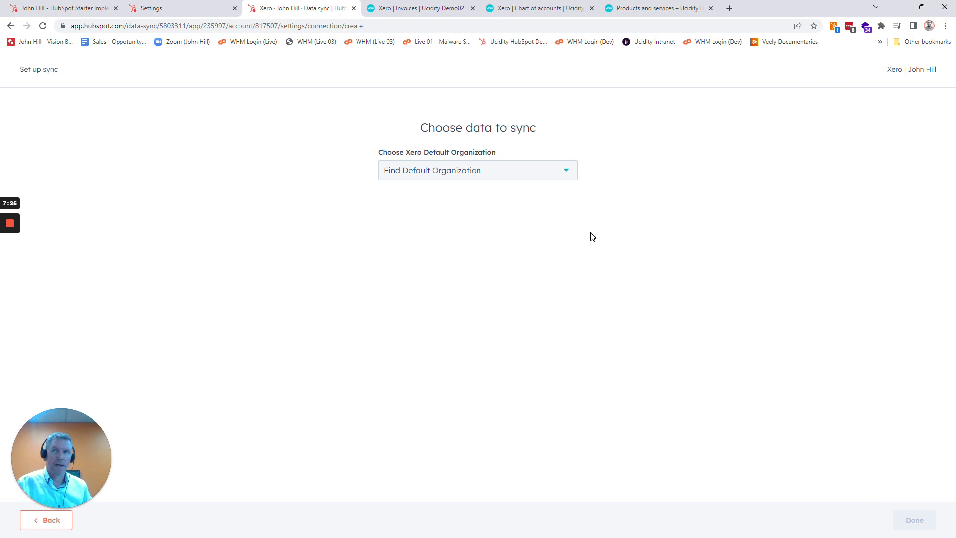
- Choose Ucidity Demo02 as the Xero default organization and finish the data selection
click(465, 169)
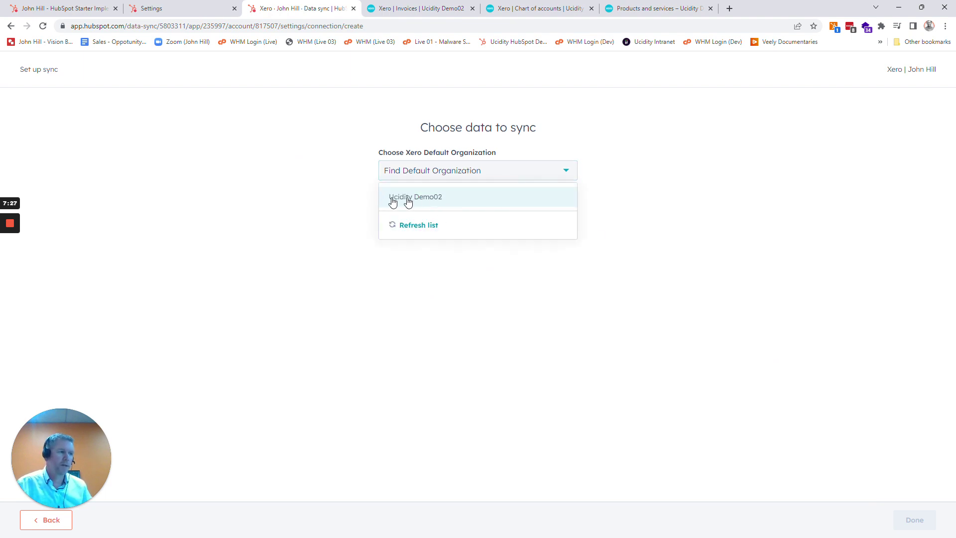
click(438, 199)
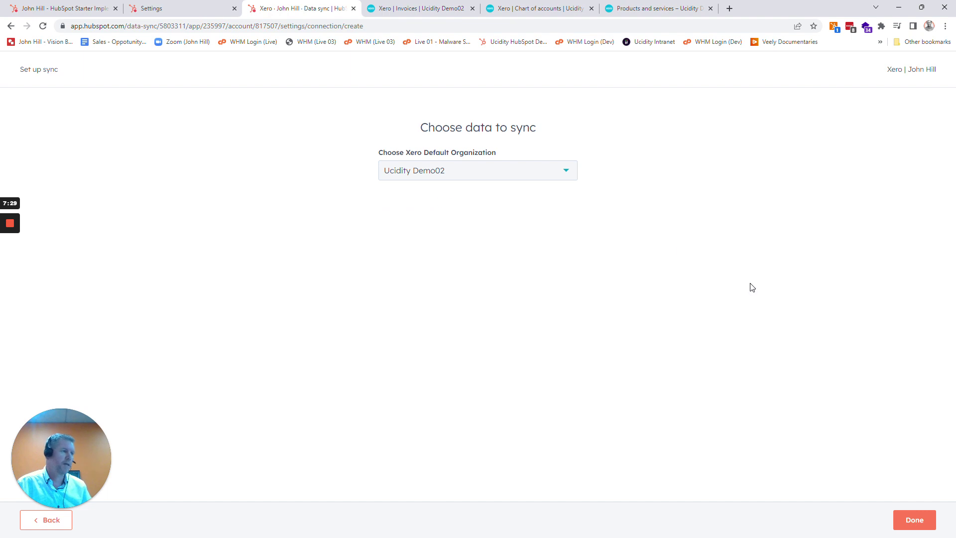
click(911, 523)
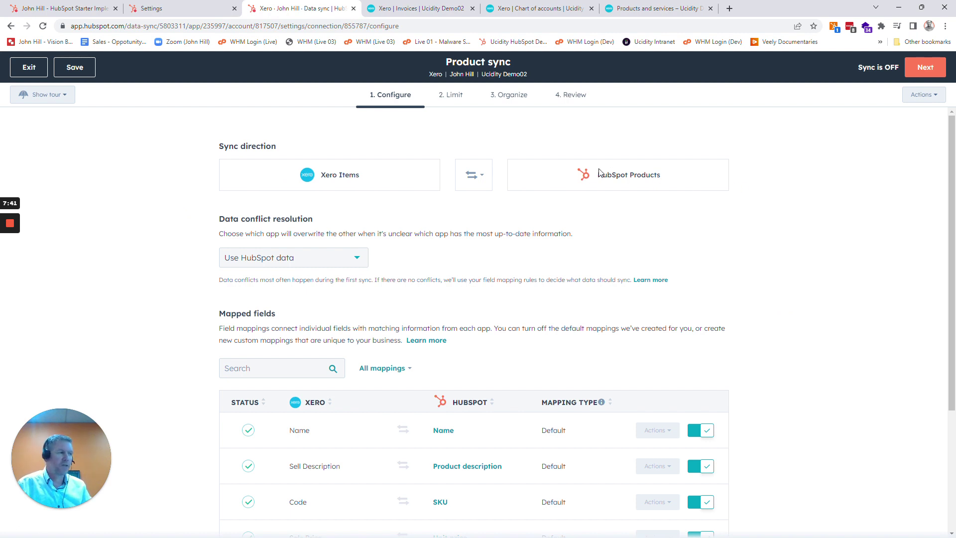
- Set the sync direction between Xero items and HubSpot products to sync only to HubSpot and check the mapped fields
drag(319, 175, 390, 179)
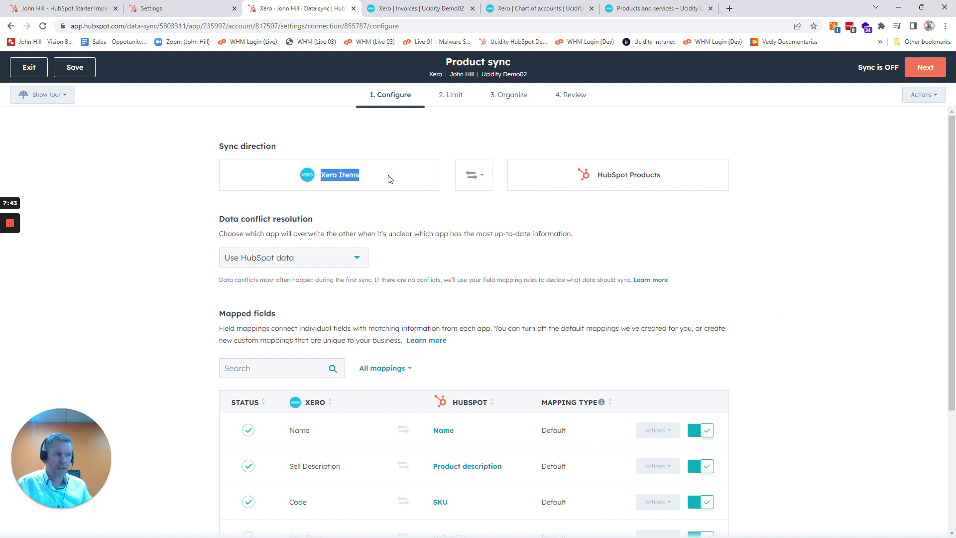
click(390, 179)
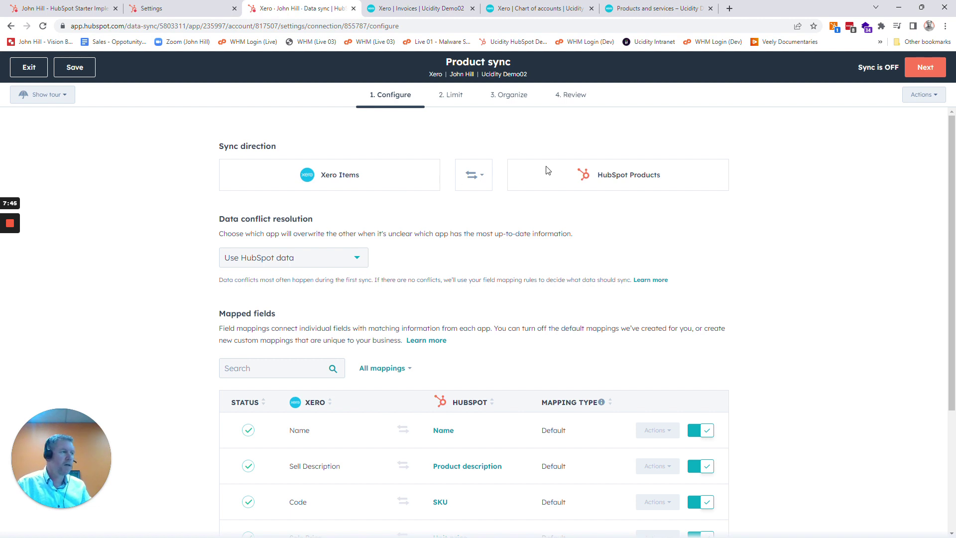
drag(597, 175, 703, 178)
click(704, 178)
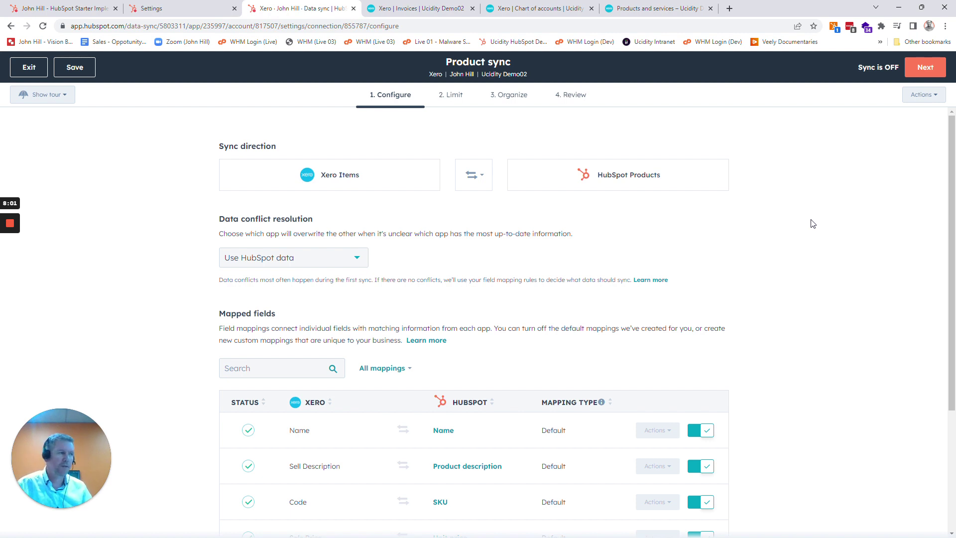
click(473, 177)
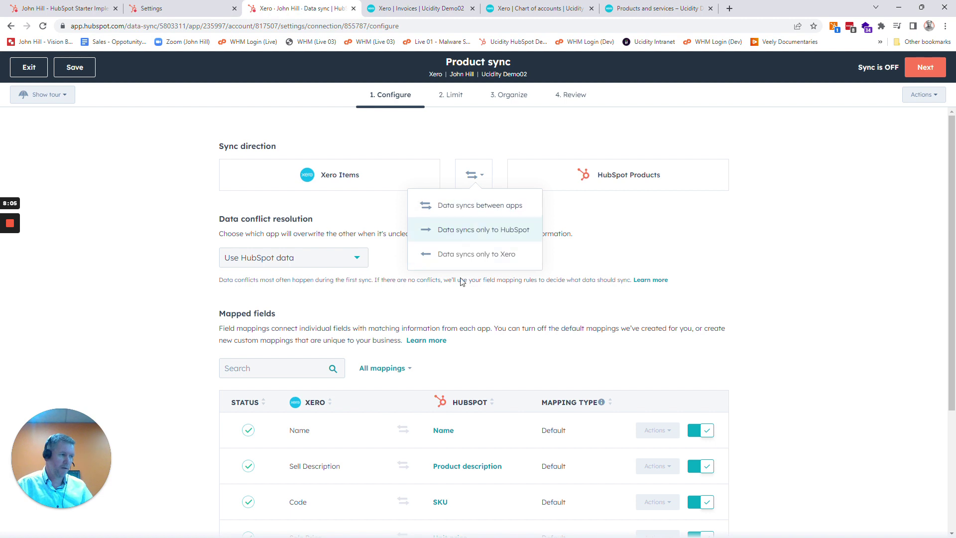
click(473, 233)
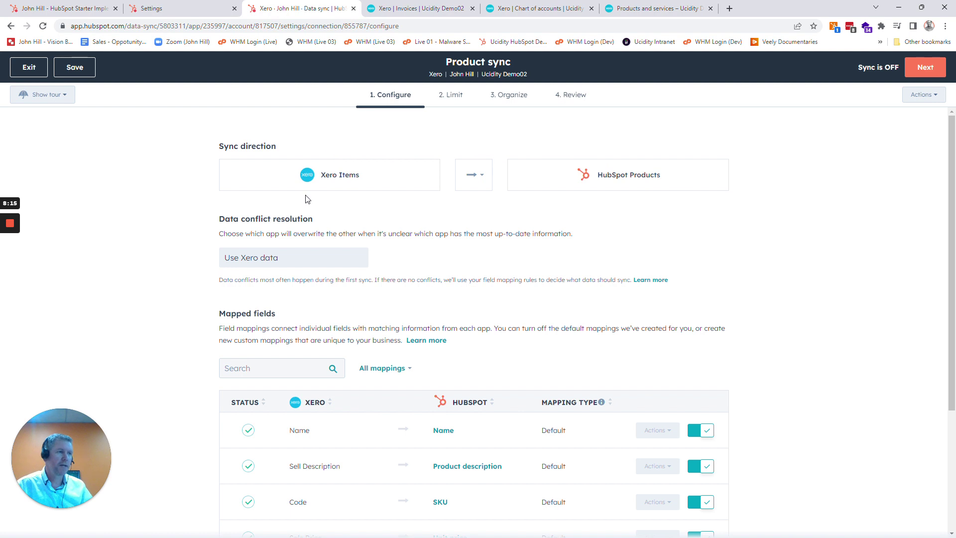
scroll(907, 264, down, 4)
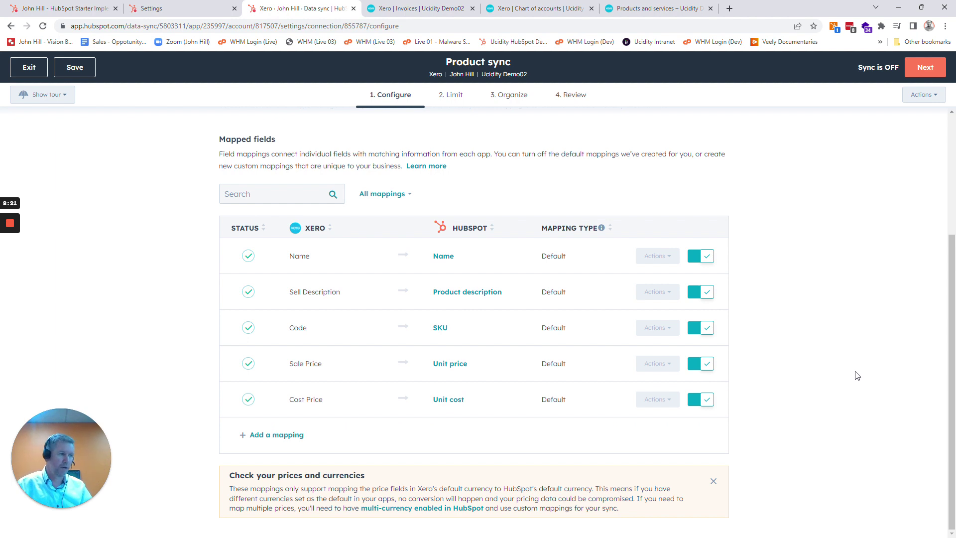
scroll(857, 376, up, 4)
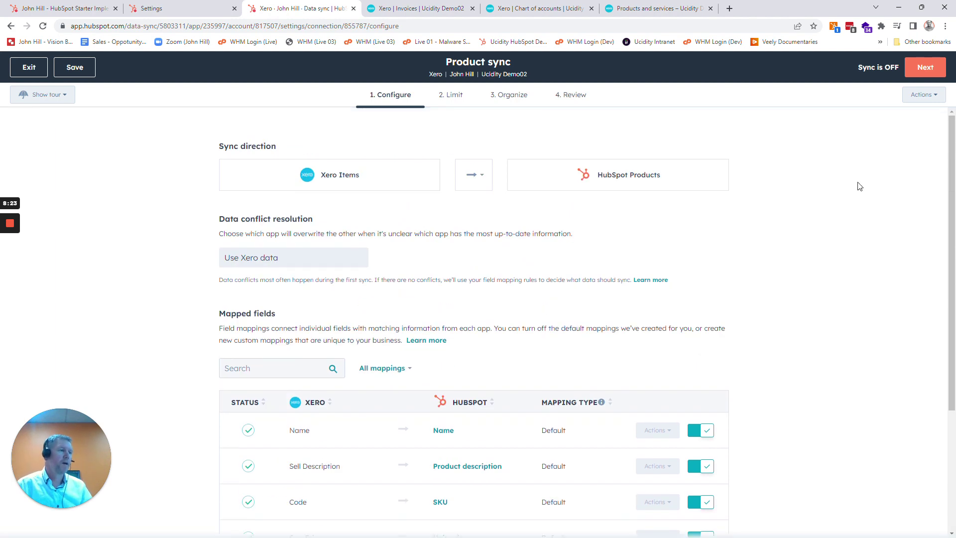
- Accept the default limit and organize settings for the product sync, then save it and start syncing
click(914, 69)
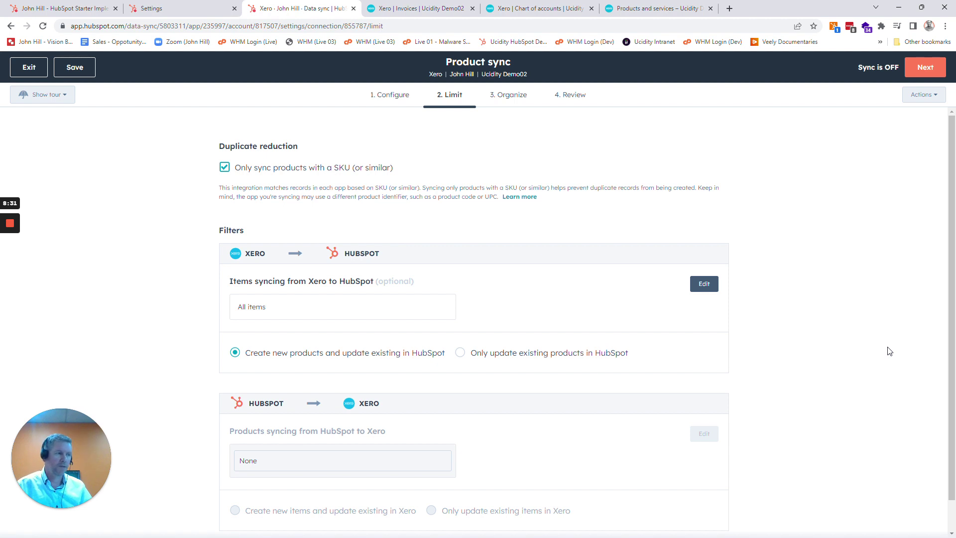
click(913, 68)
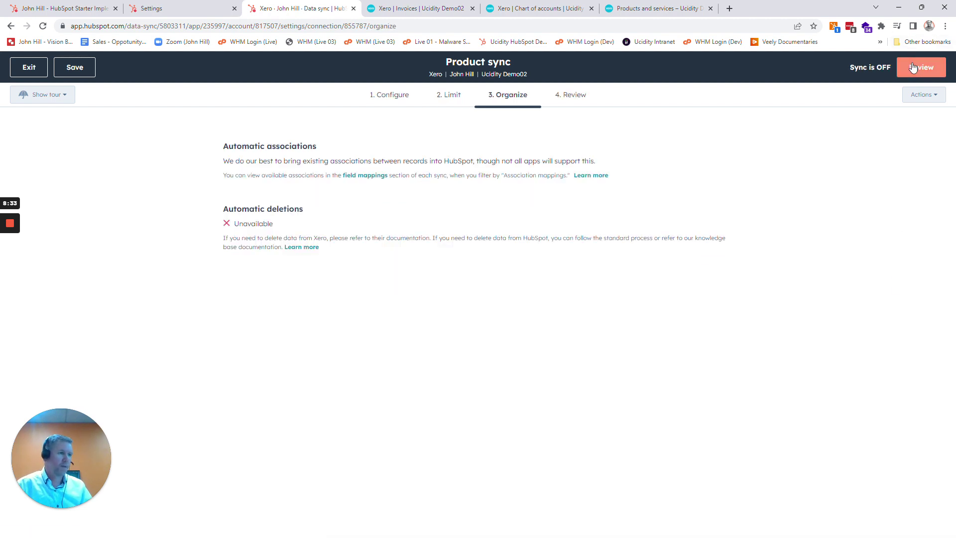
click(914, 68)
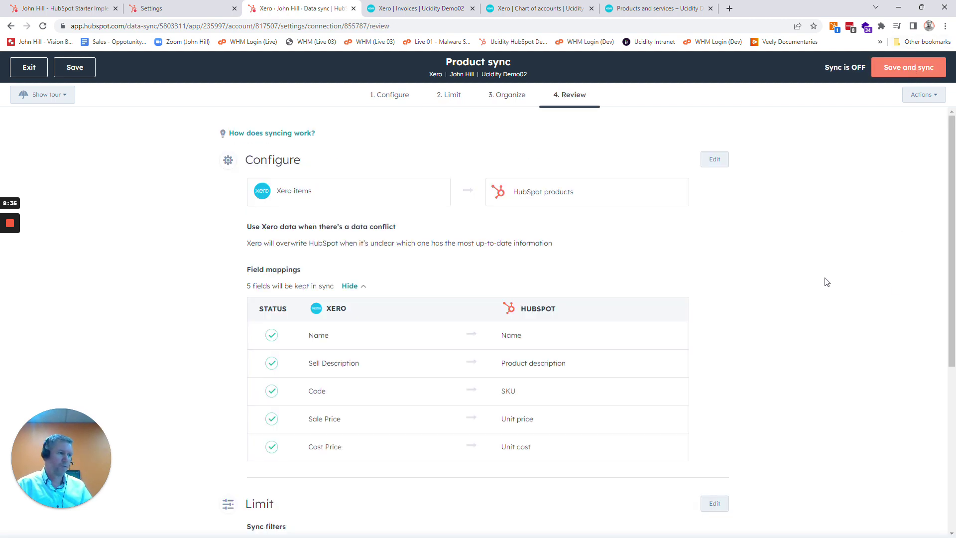
click(904, 73)
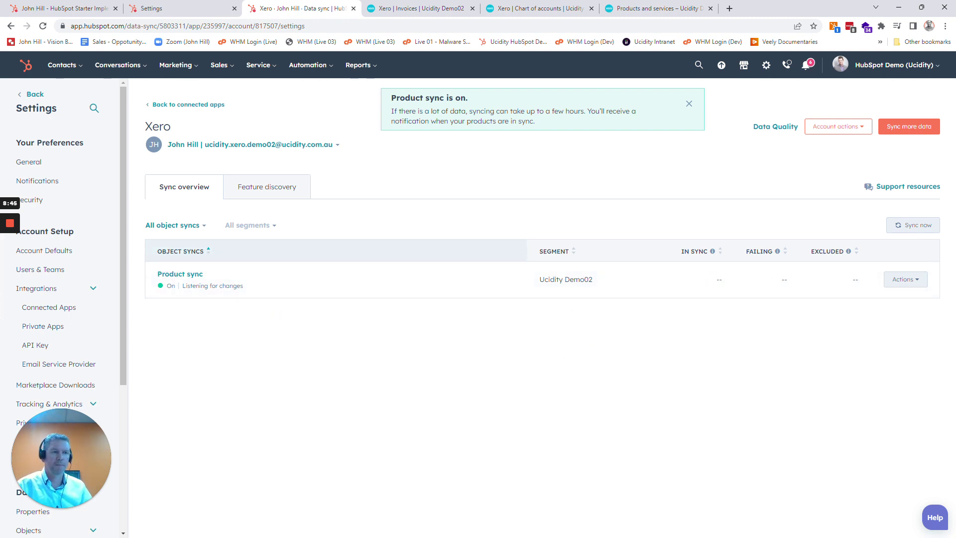
- Open the product sync's list of in-sync records and check when the HubSpot Enterprise Implementation record was last updated
click(11, 266)
click(529, 186)
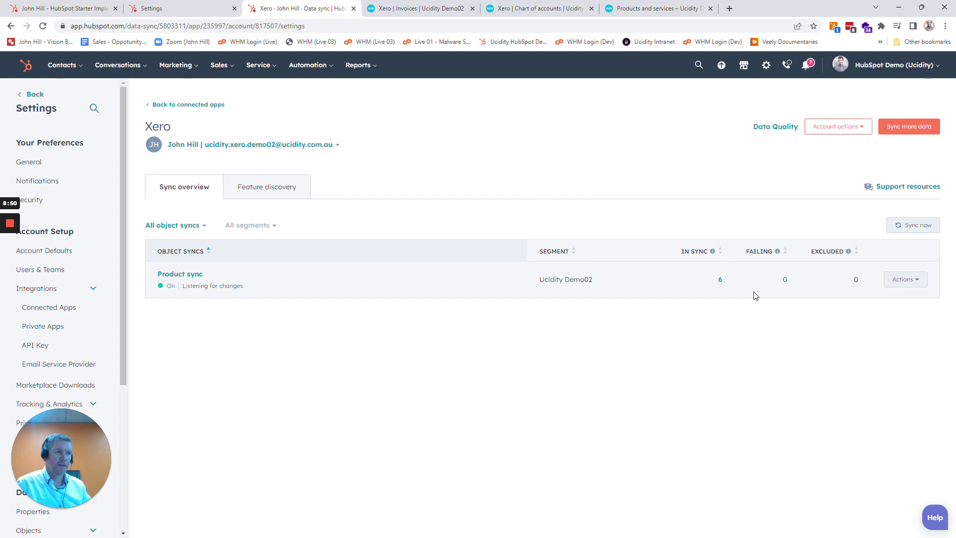
click(720, 279)
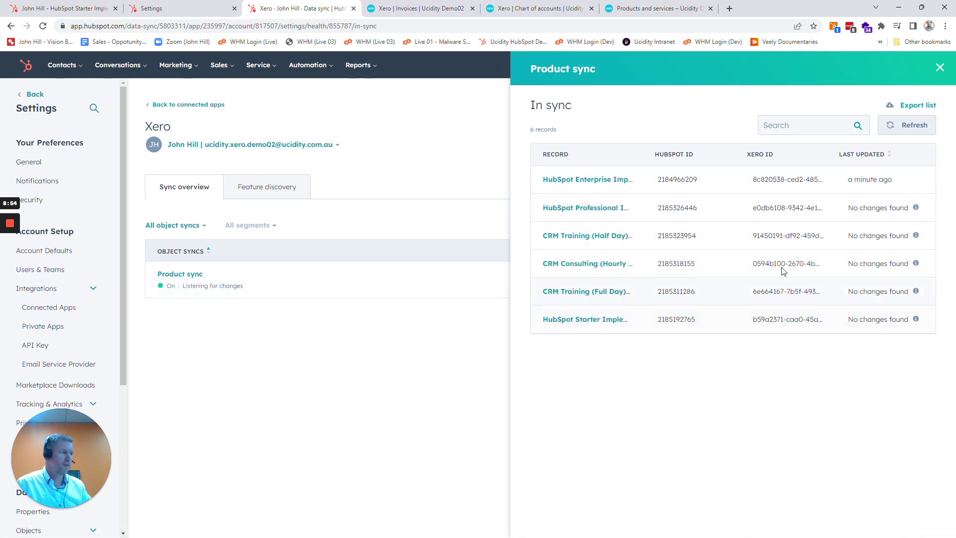
drag(848, 179, 918, 181)
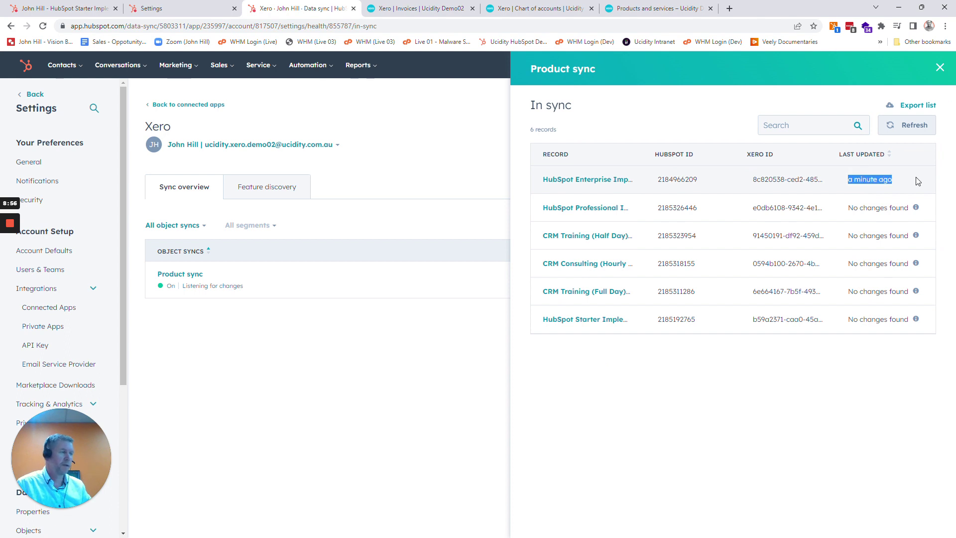
click(918, 181)
- Reload the HubSpot product library to check the products synced from Xero
click(169, 8)
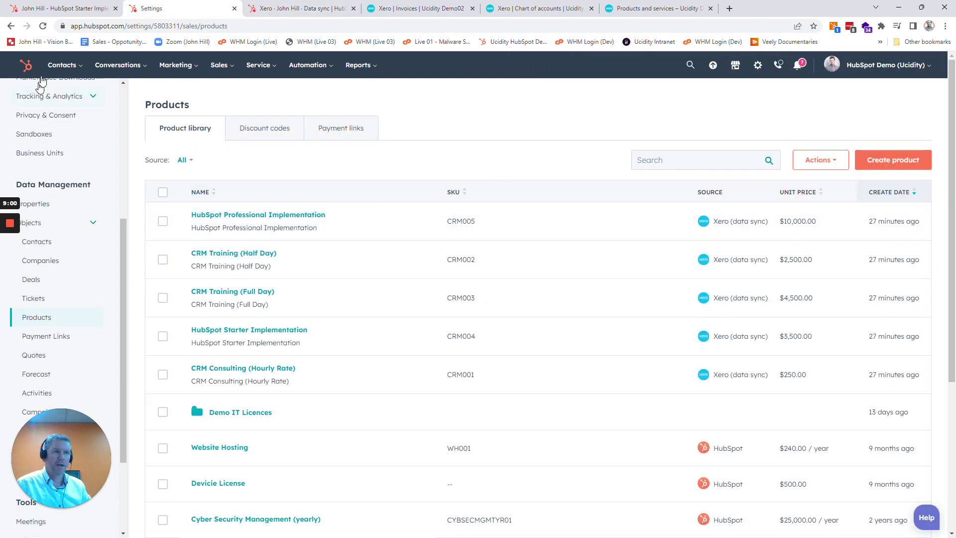
click(43, 26)
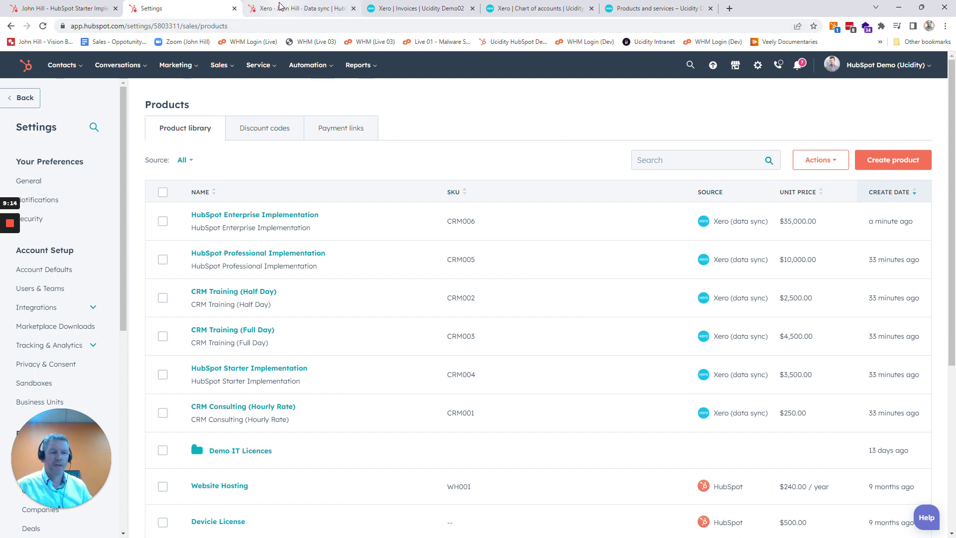
- Add HubSpot Enterprise Implementation from the product library as a line item on the HubSpot Starter Implementation deal
mouse_move(280, 6)
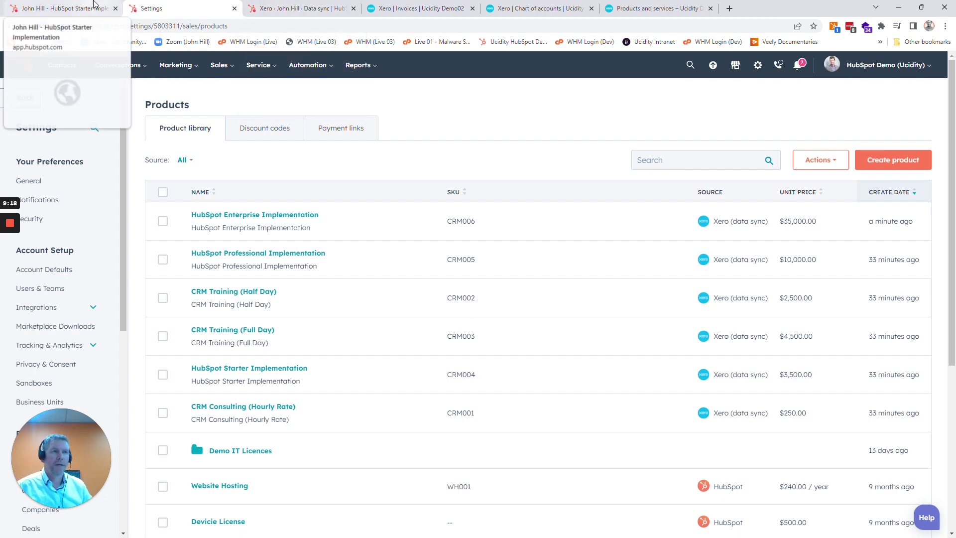
click(60, 8)
scroll(863, 391, down, 5)
scroll(862, 391, down, 3)
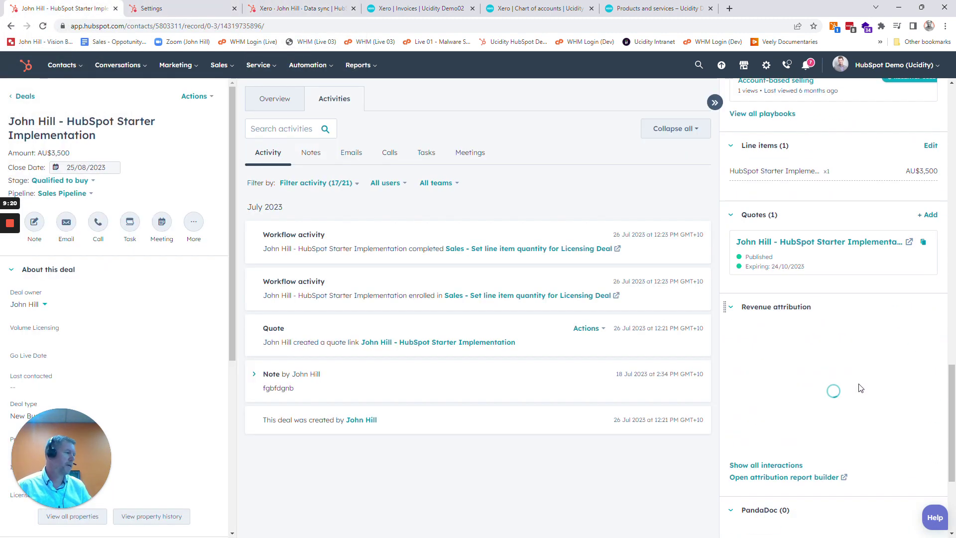
click(930, 145)
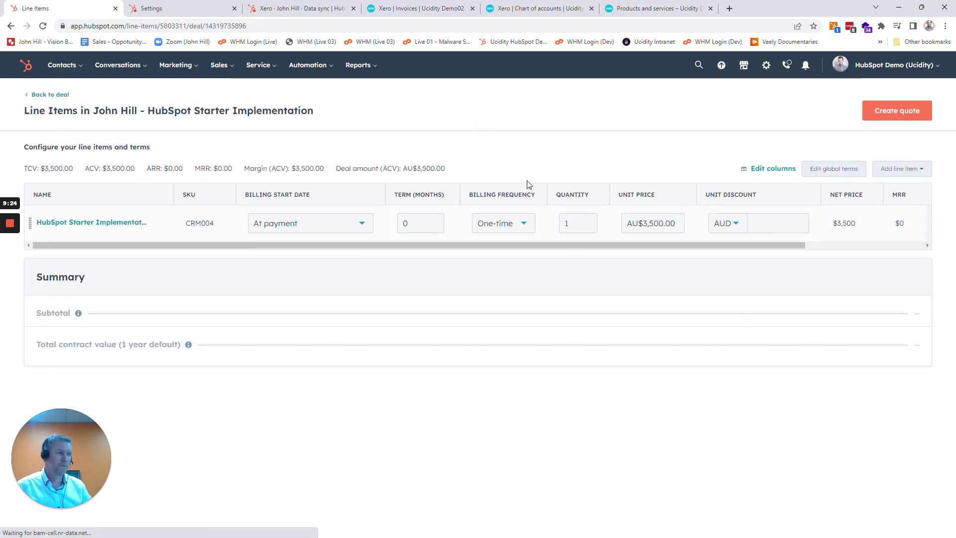
click(914, 177)
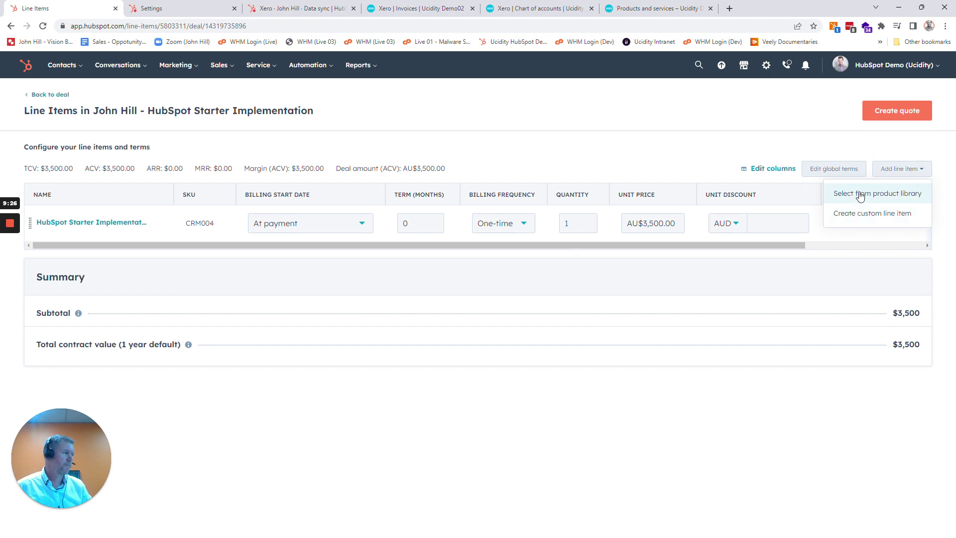
click(859, 193)
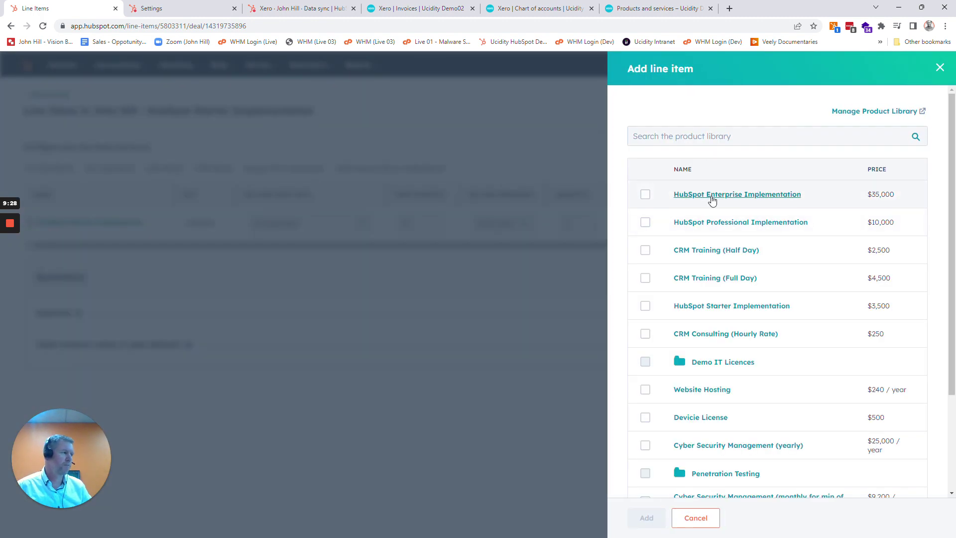
click(645, 194)
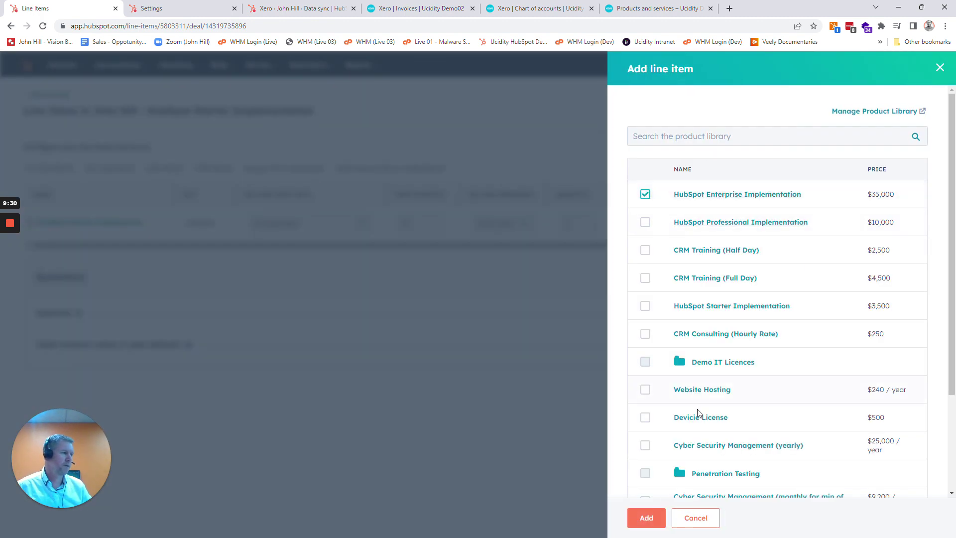
click(646, 518)
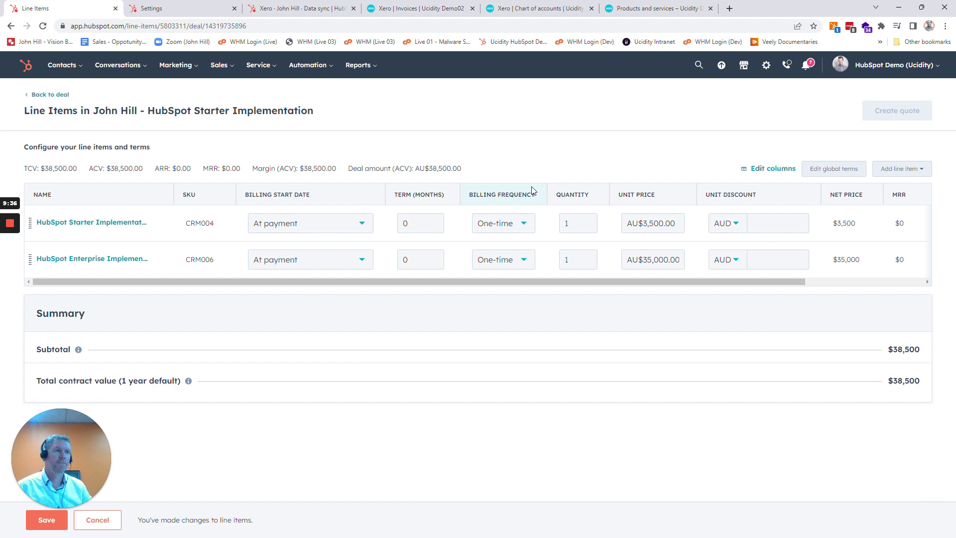
- Leave the in-sync record list and examine the connected Xero app built by Xero, including the Ucidity Demo02 account's available actions
mouse_move(12, 264)
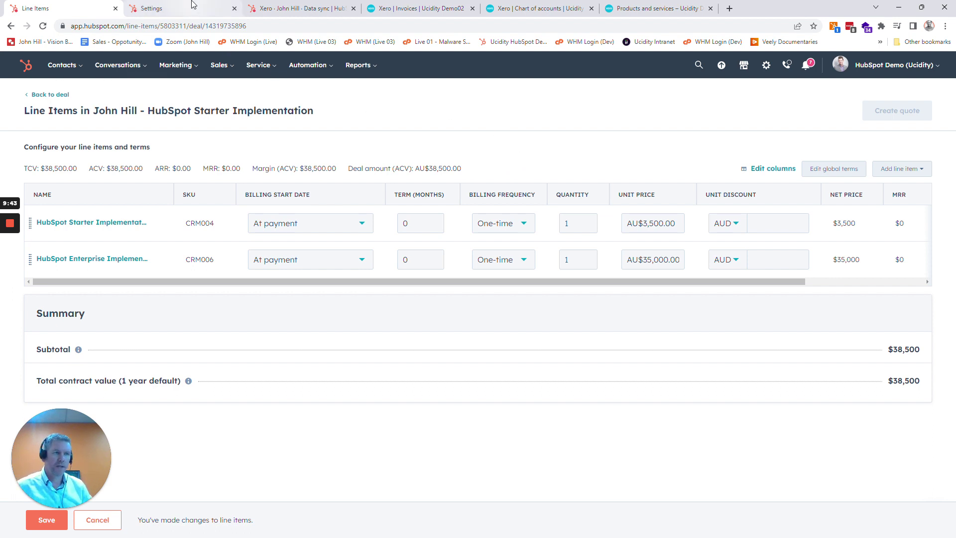
mouse_move(193, 4)
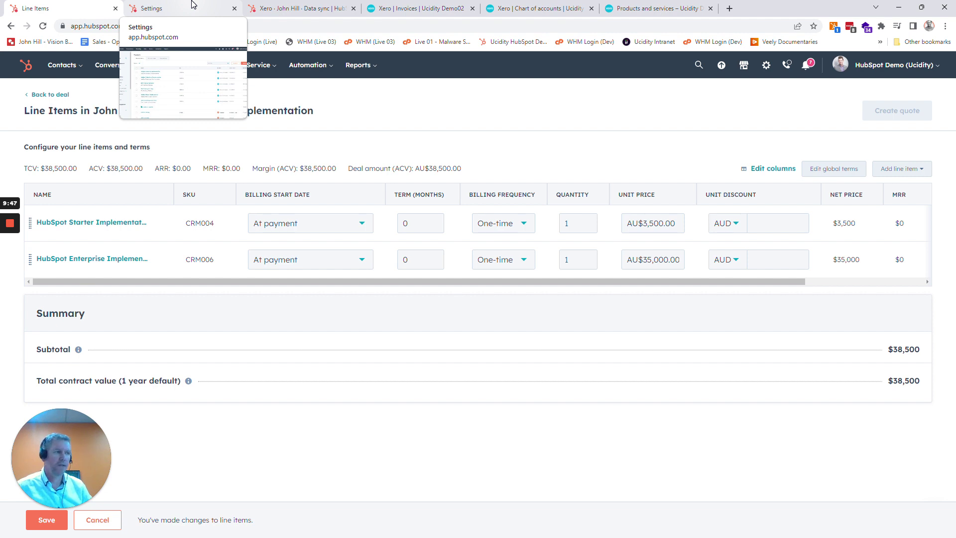
click(194, 5)
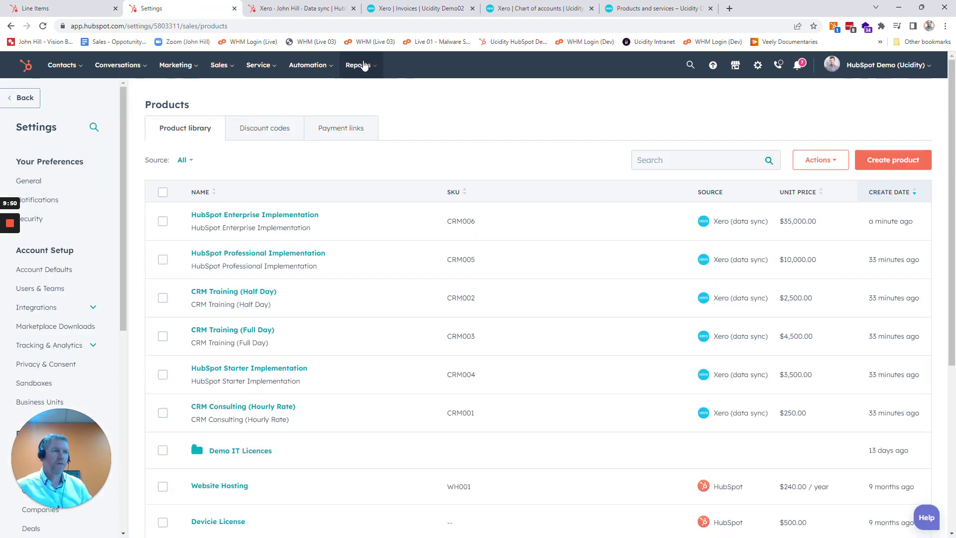
click(319, 10)
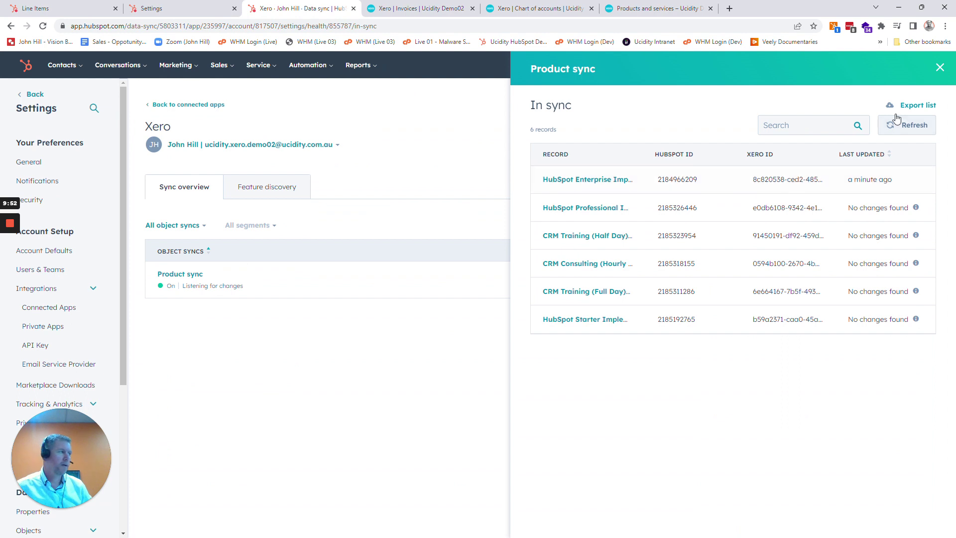
click(939, 66)
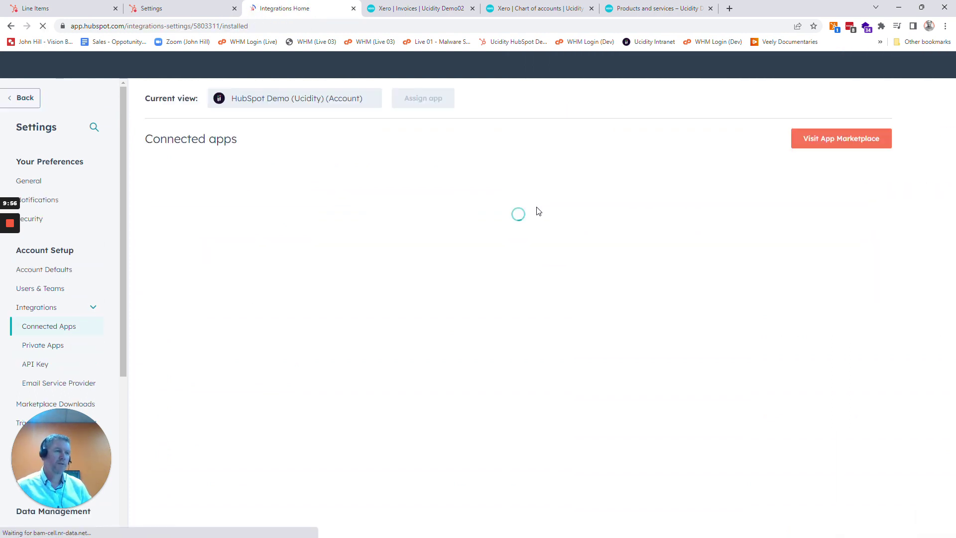
scroll(577, 323, down, 4)
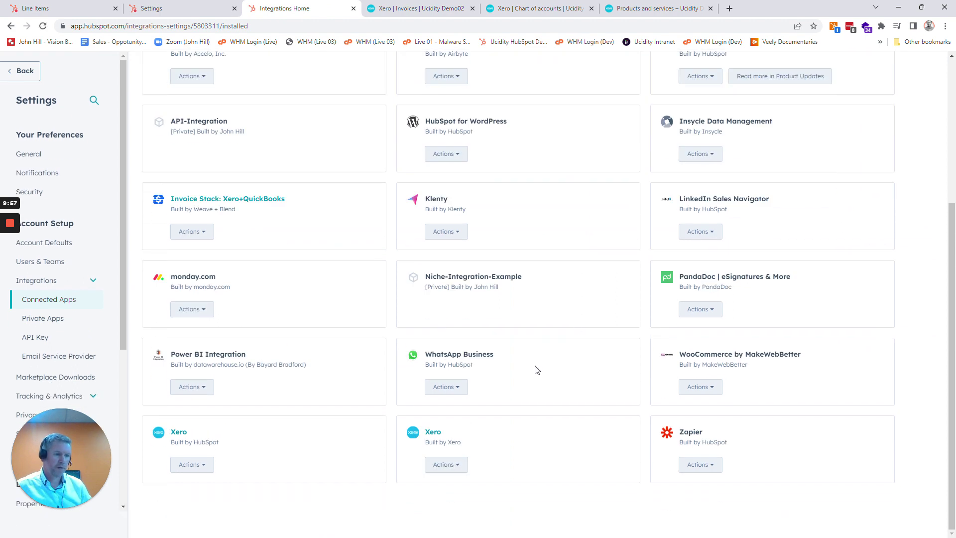
click(432, 432)
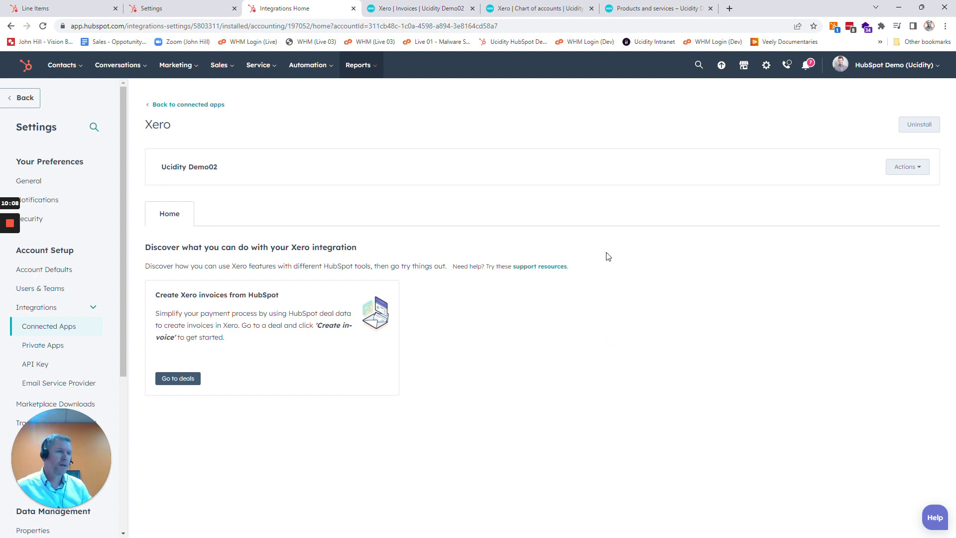
click(914, 167)
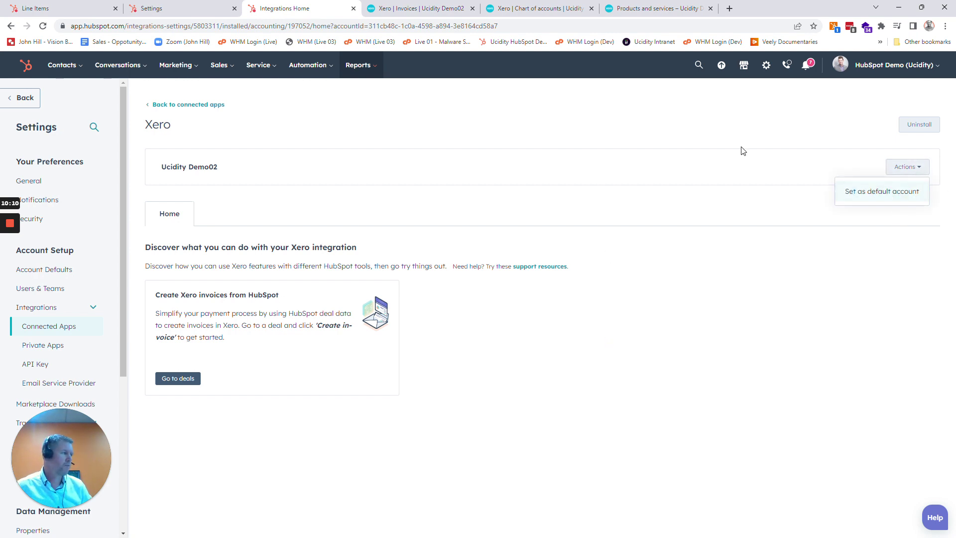
click(13, 263)
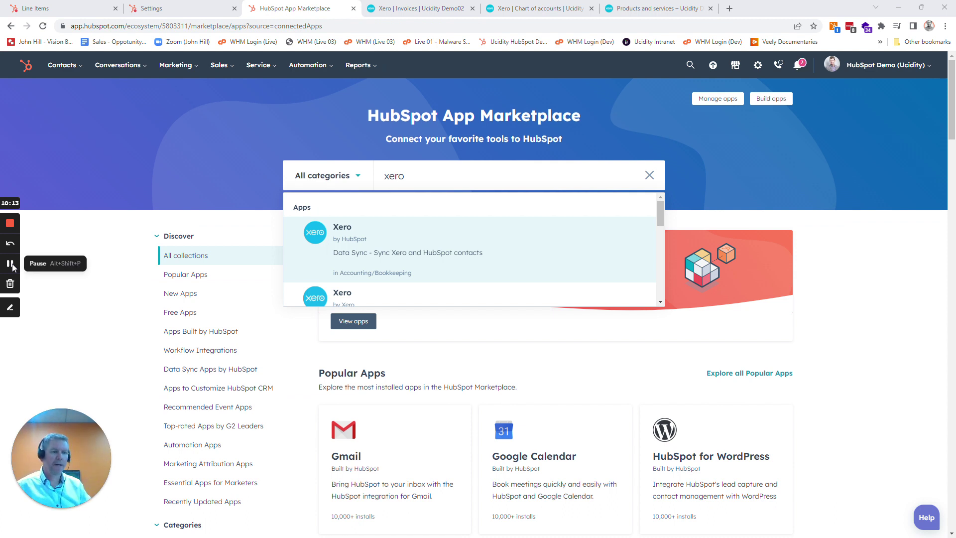
- Open the marketplace listing of the Xero app built by Xero, review its invoice-creation feature and start installing the app
scroll(498, 255, down, 1)
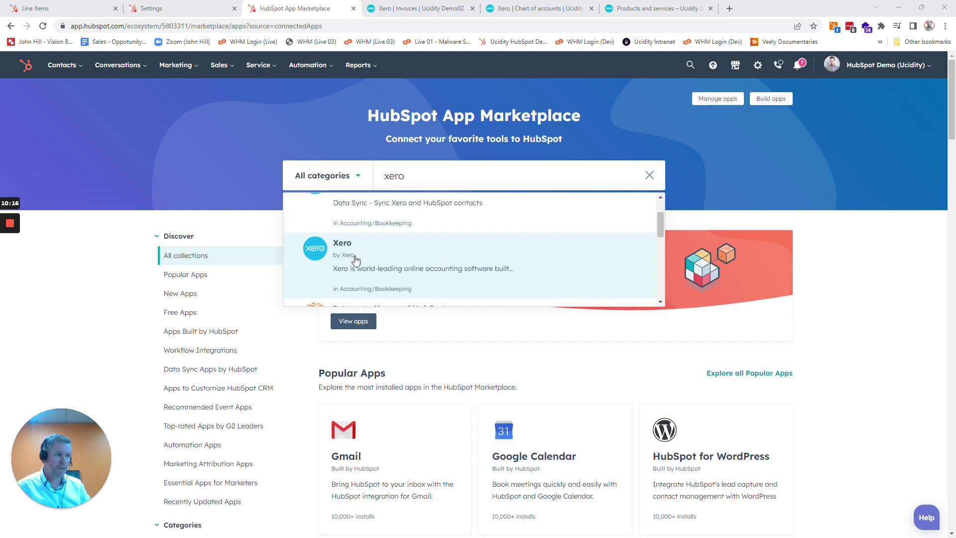
click(358, 259)
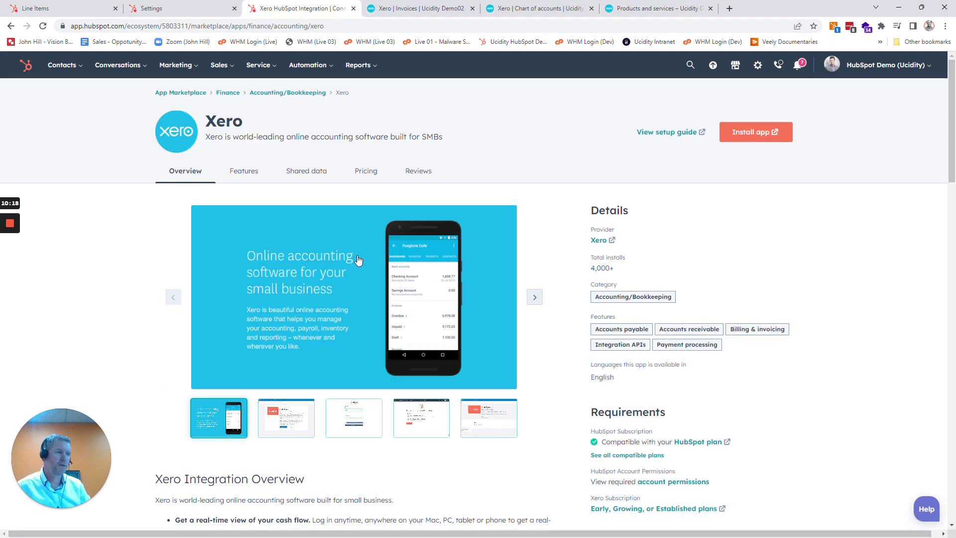
scroll(540, 251, down, 6)
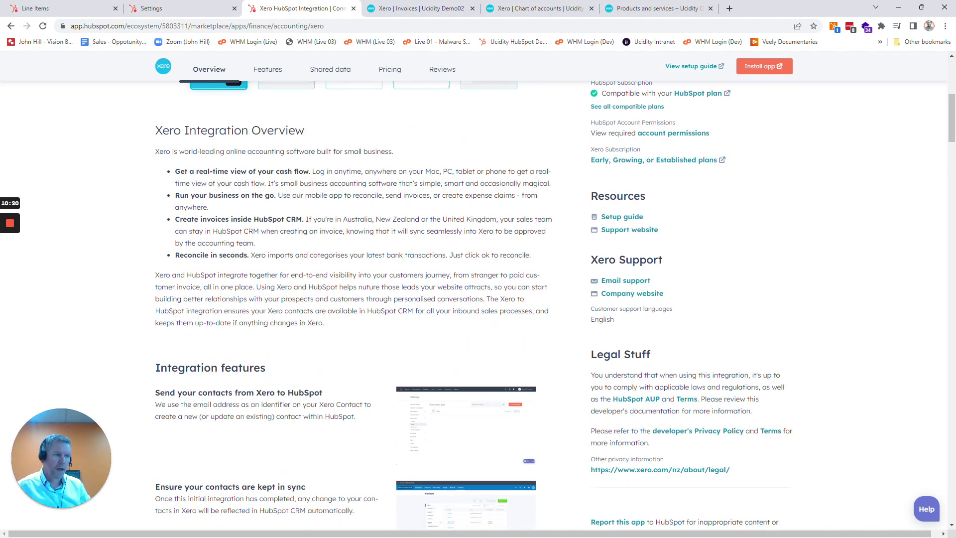
drag(175, 219, 326, 219)
click(326, 219)
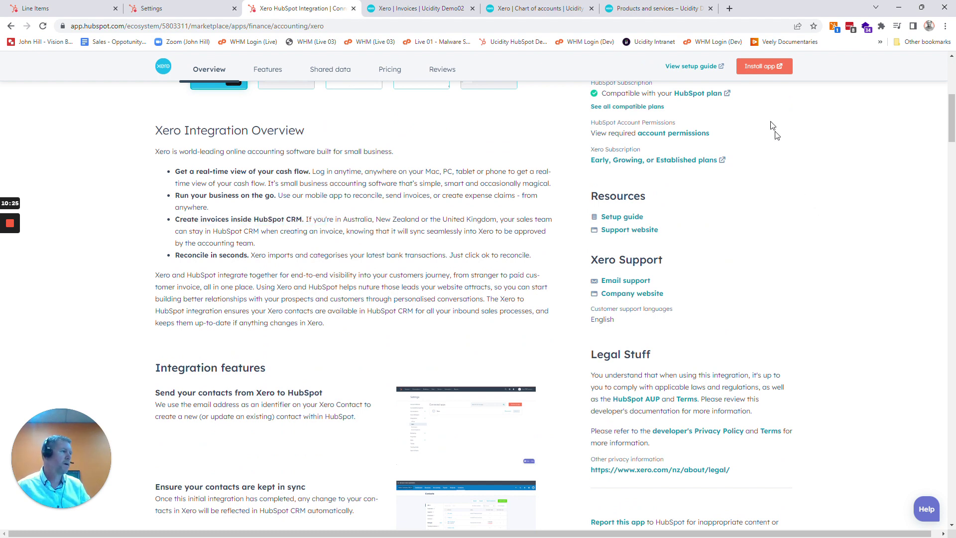
click(758, 67)
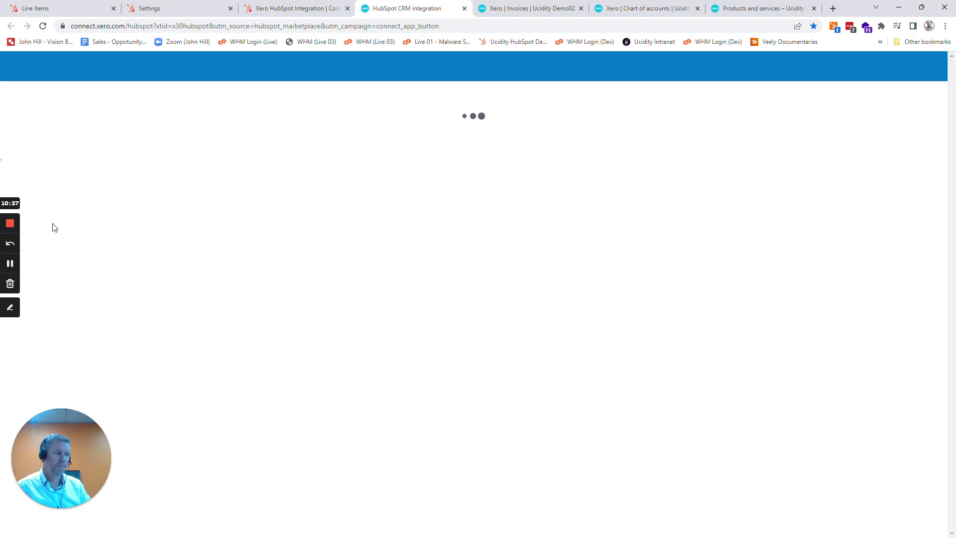
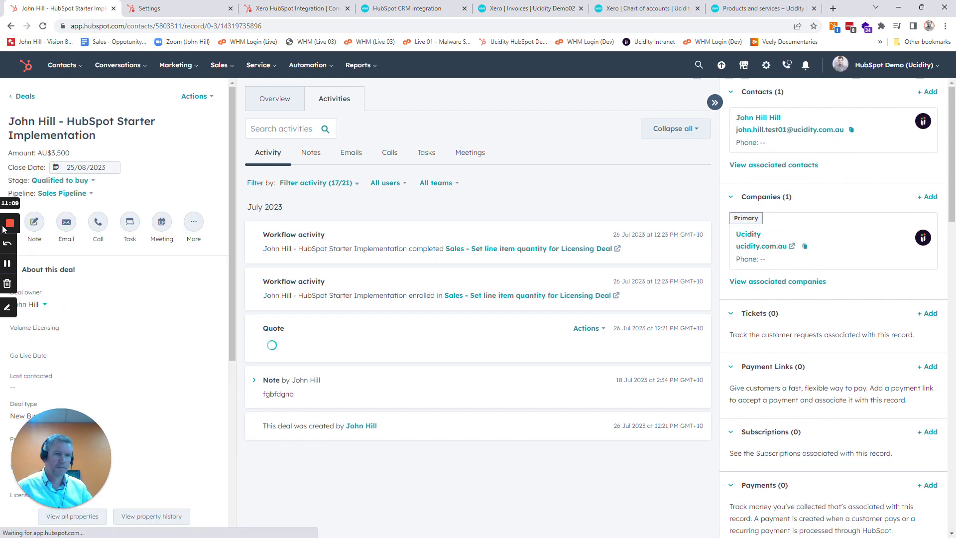
- Review the contact types and segmentation tags in Xero's HubSpot CRM integration settings and apply the settings update
click(407, 9)
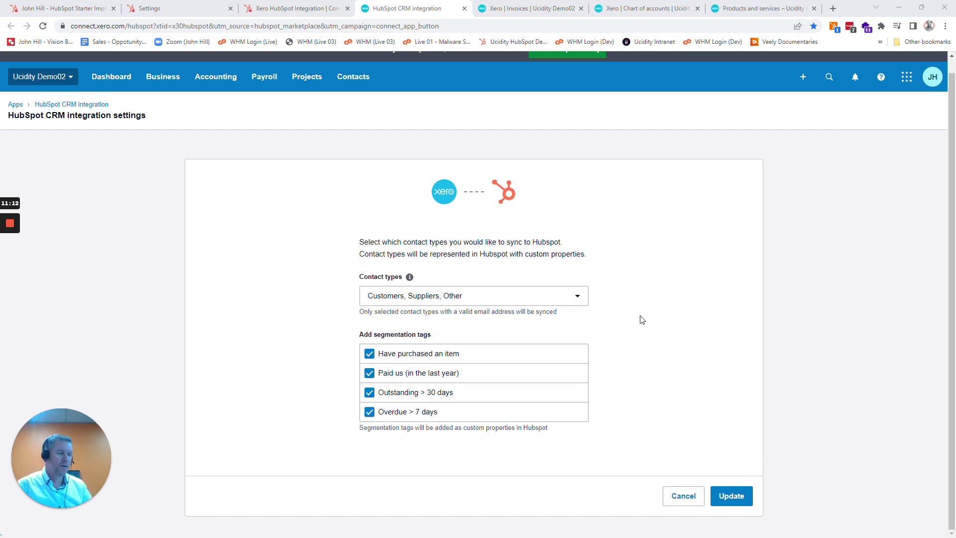
drag(359, 241, 653, 260)
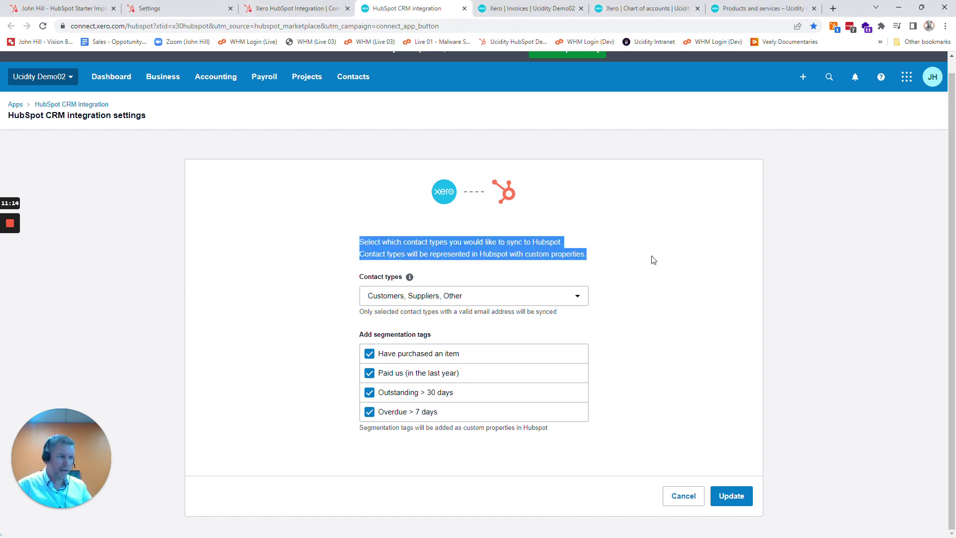
click(653, 259)
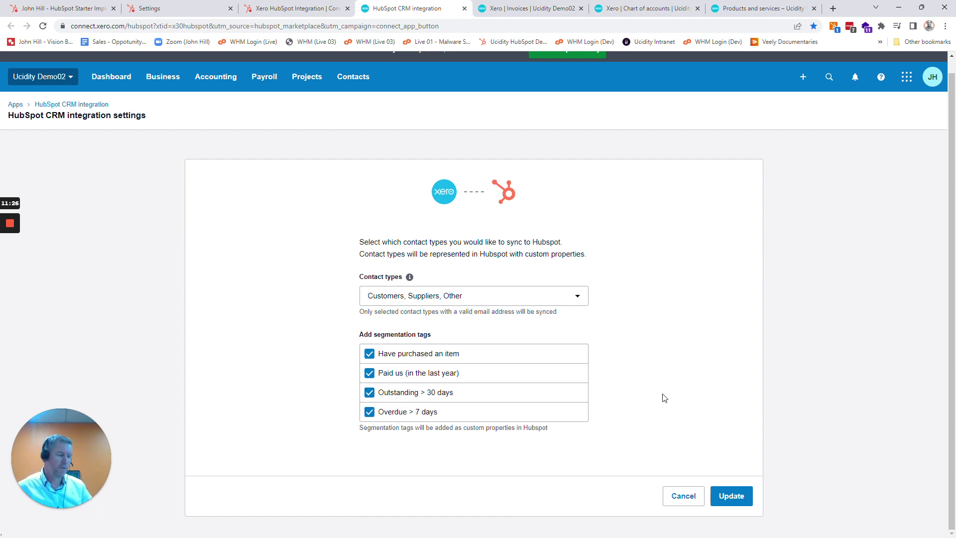
click(731, 496)
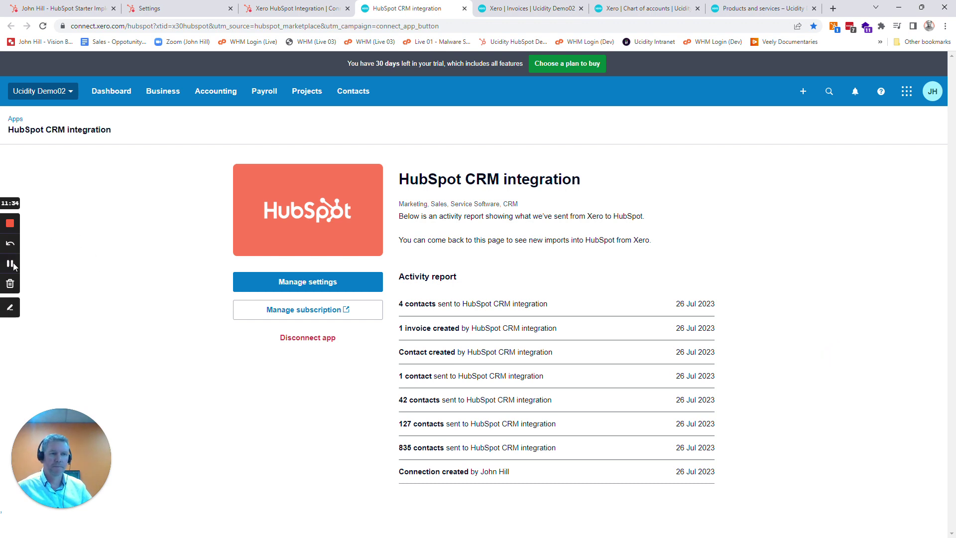
click(10, 264)
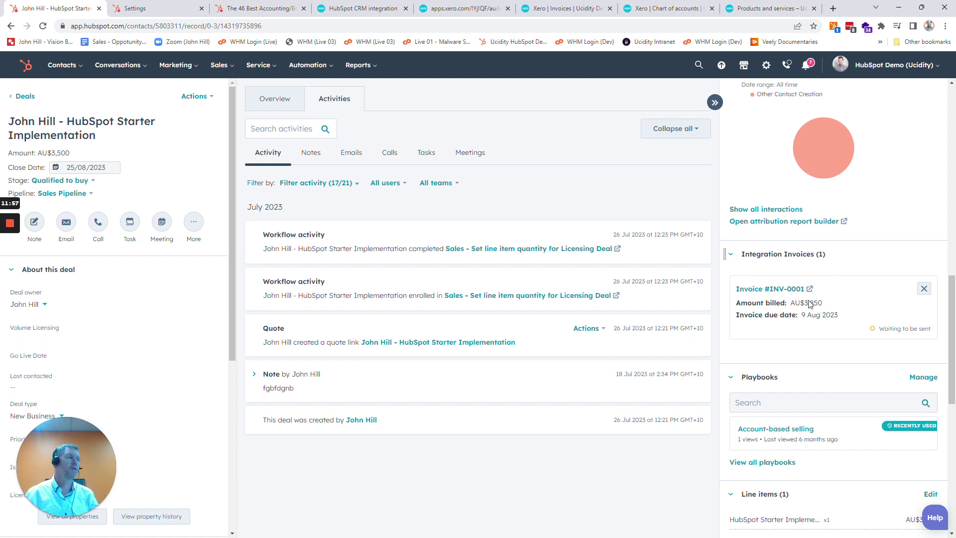
- Check the HubSpot CRM integration's plan name and payment history in the Xero subscription details, and close that page
click(356, 8)
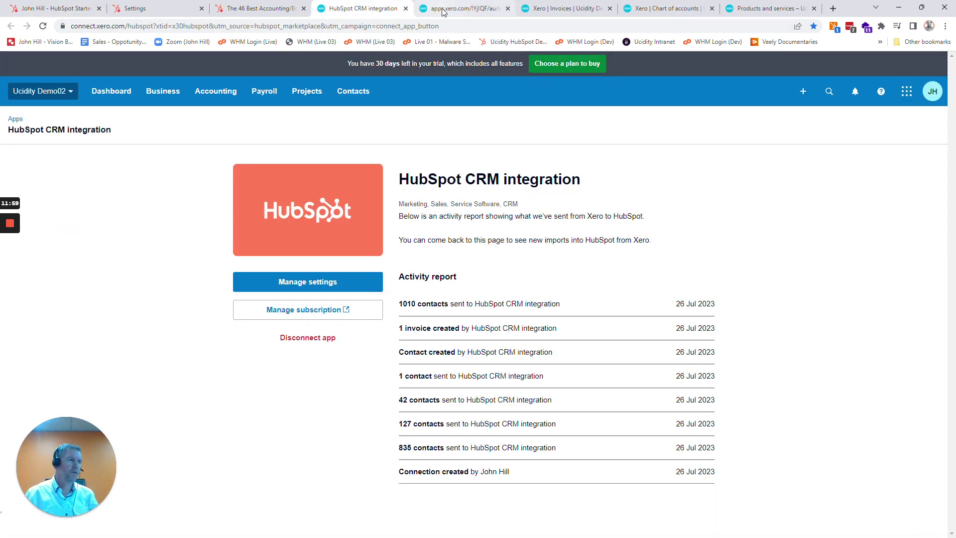
click(442, 10)
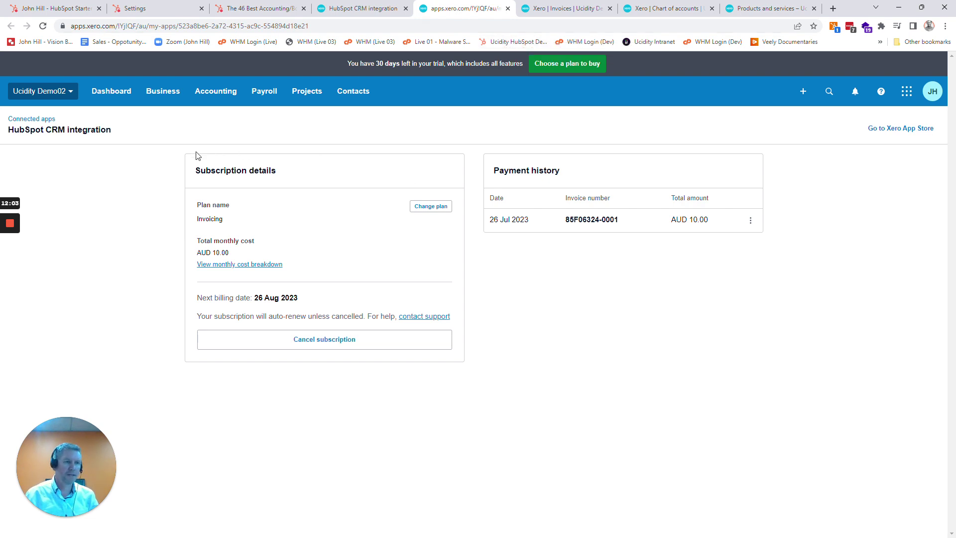
drag(198, 219, 255, 223)
click(255, 222)
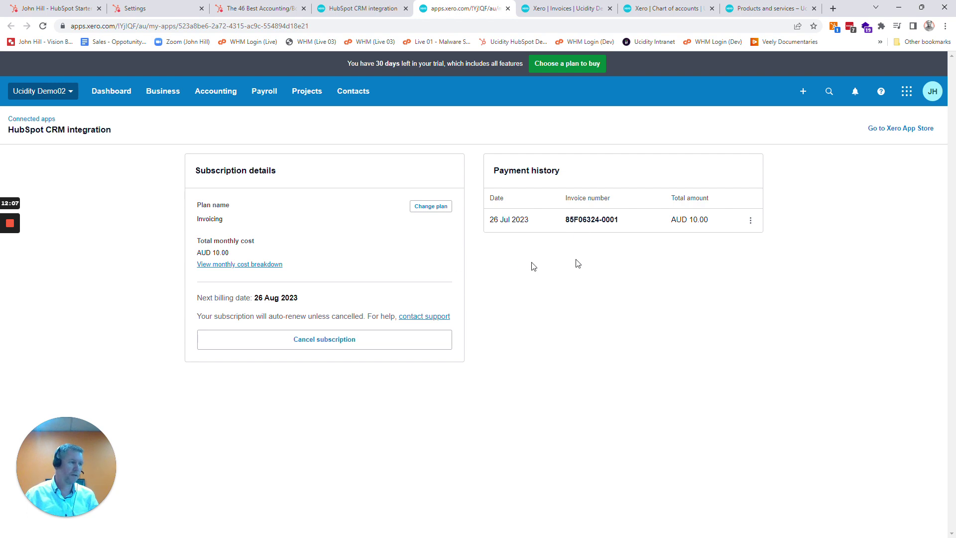
drag(672, 222, 700, 220)
click(710, 307)
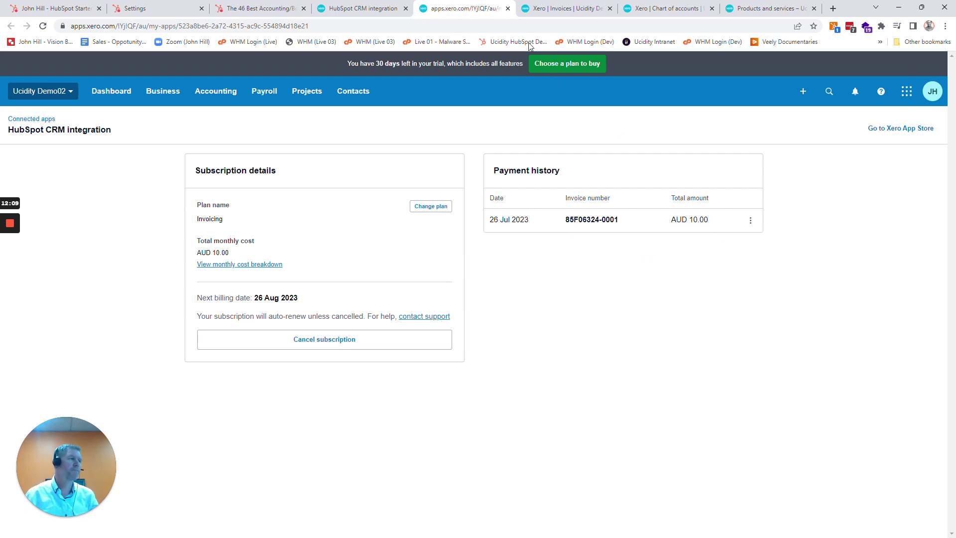
click(508, 8)
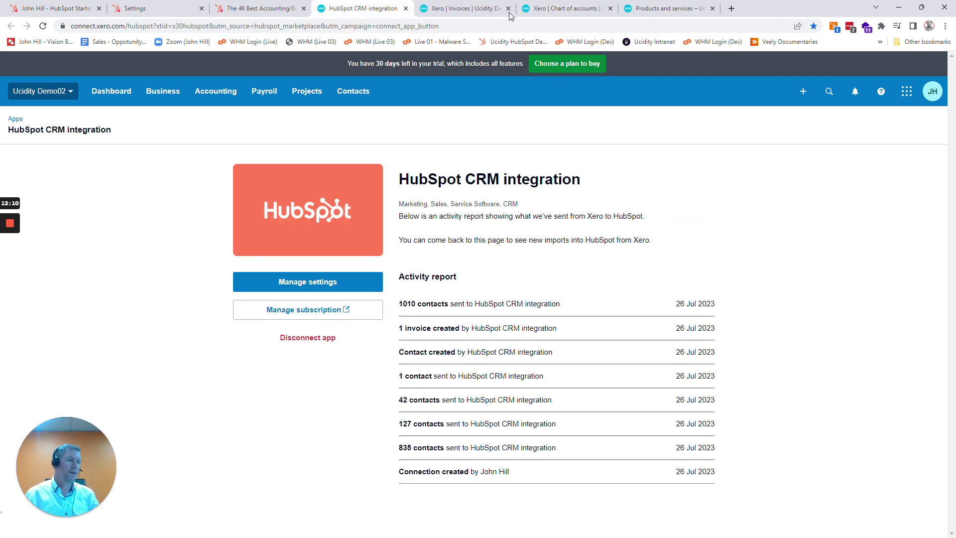
- View the paid invoices in Xero, reload the chart of accounts and check the CRM Implementation account's year-to-date amount
triple_click(808, 305)
click(464, 9)
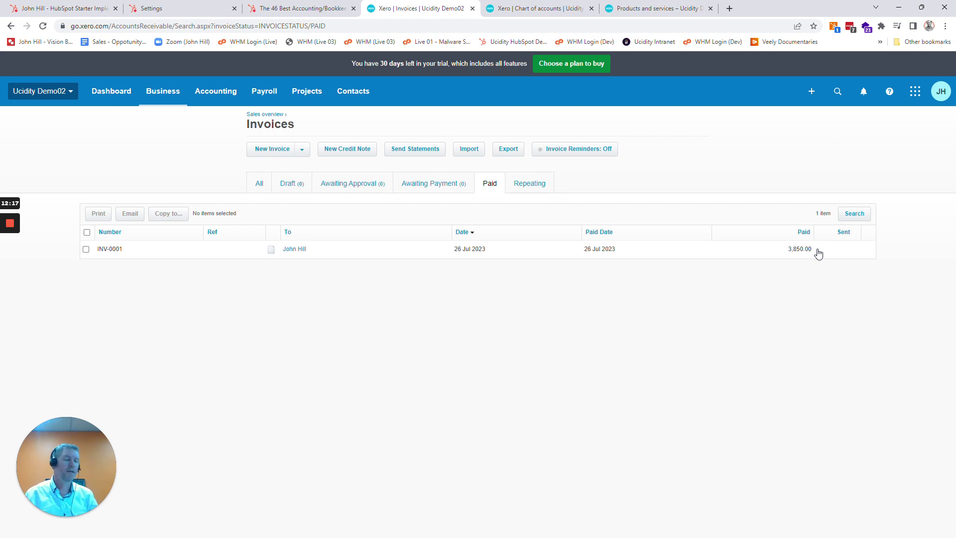
click(550, 8)
scroll(849, 294, up, 3)
scroll(849, 296, down, 2)
click(43, 26)
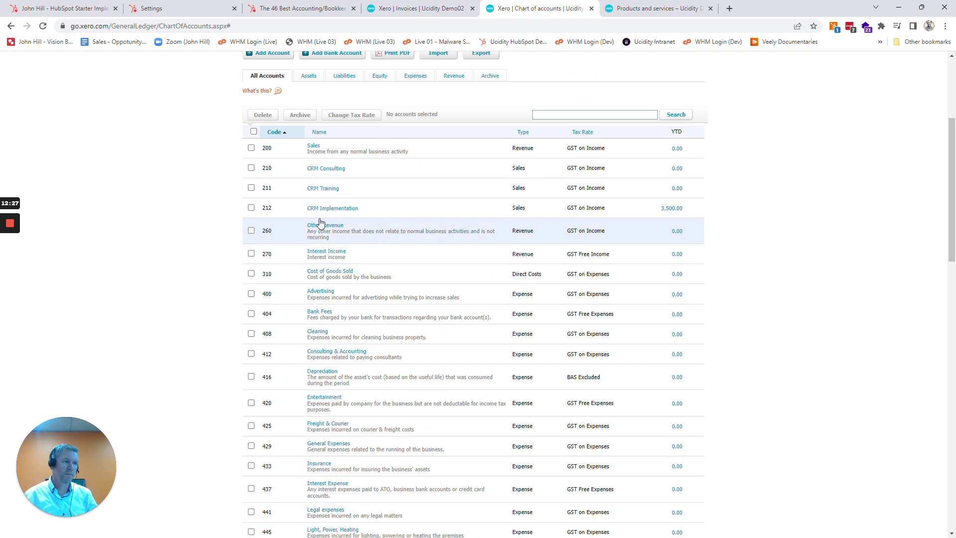
drag(697, 212, 316, 215)
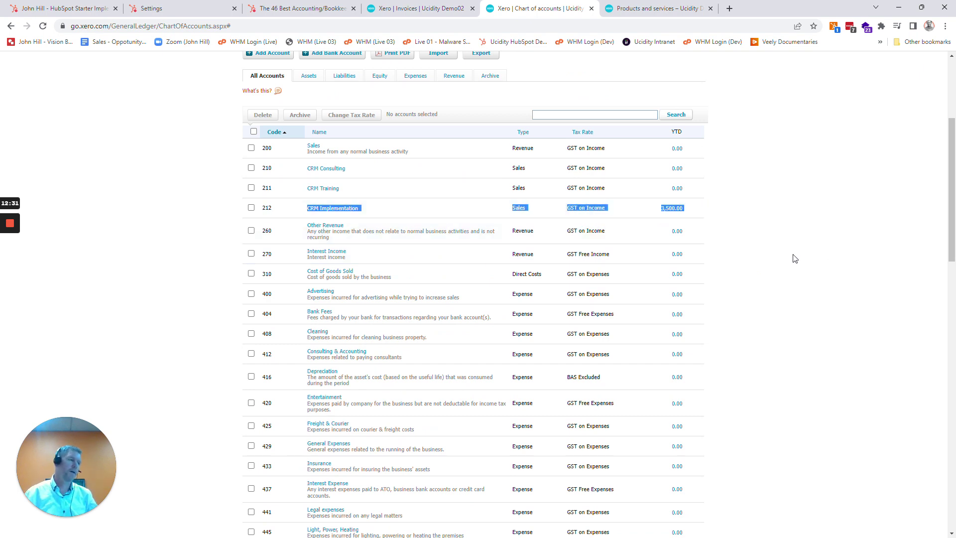
click(813, 264)
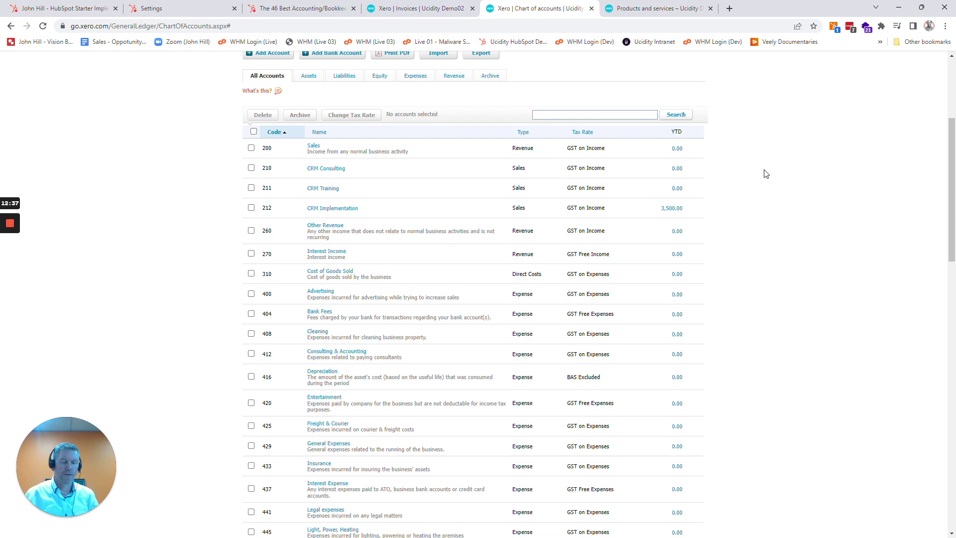
- Search the HubSpot App Marketplace's Accounting/Bookkeeping category for "xero" and open Integrate Xero and HubSpot by Inbound Addons in a new tab
click(304, 7)
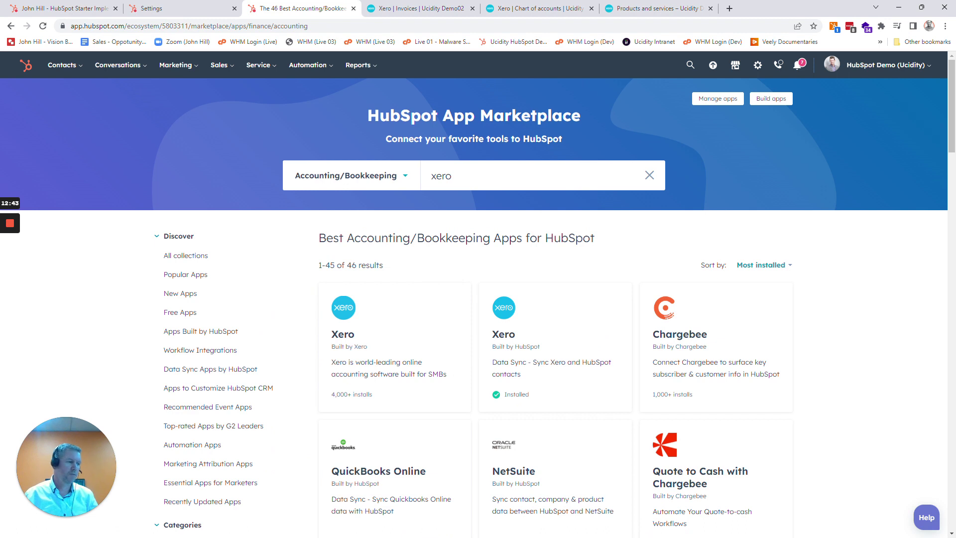
click(498, 176)
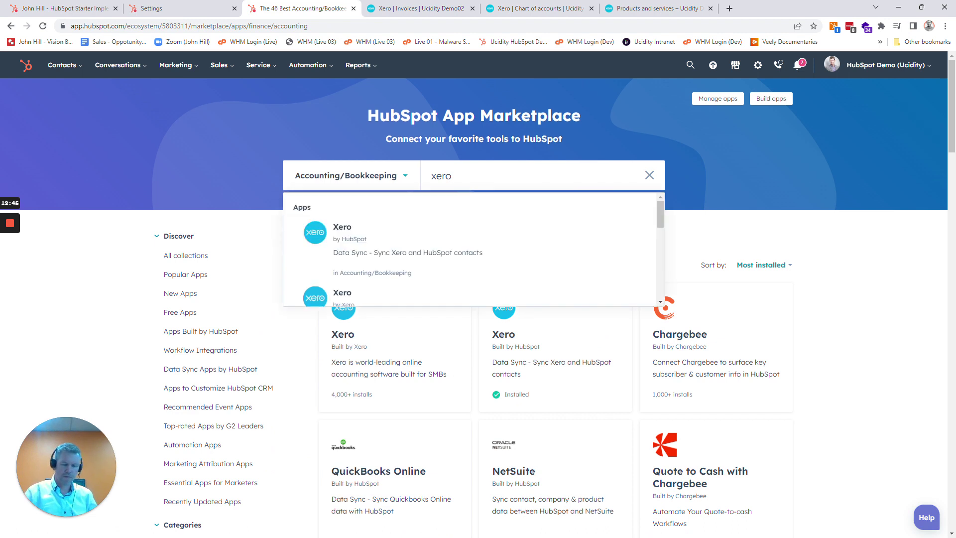
key(Return)
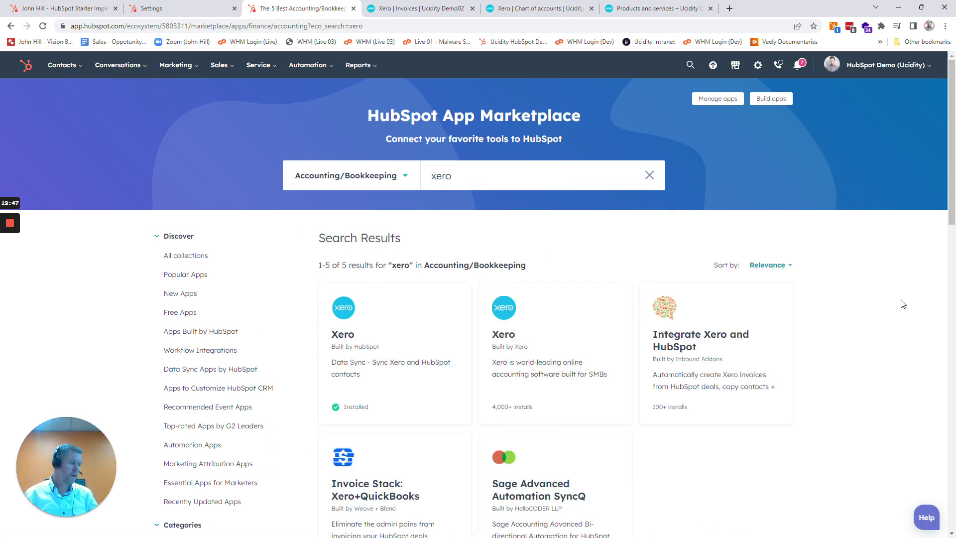
scroll(902, 303, down, 2)
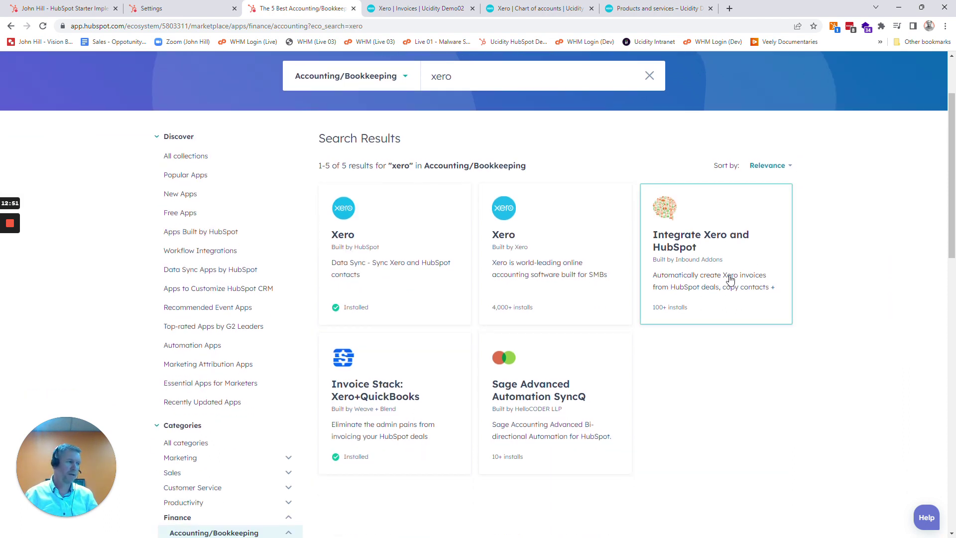
right_click(682, 244)
click(707, 249)
click(397, 8)
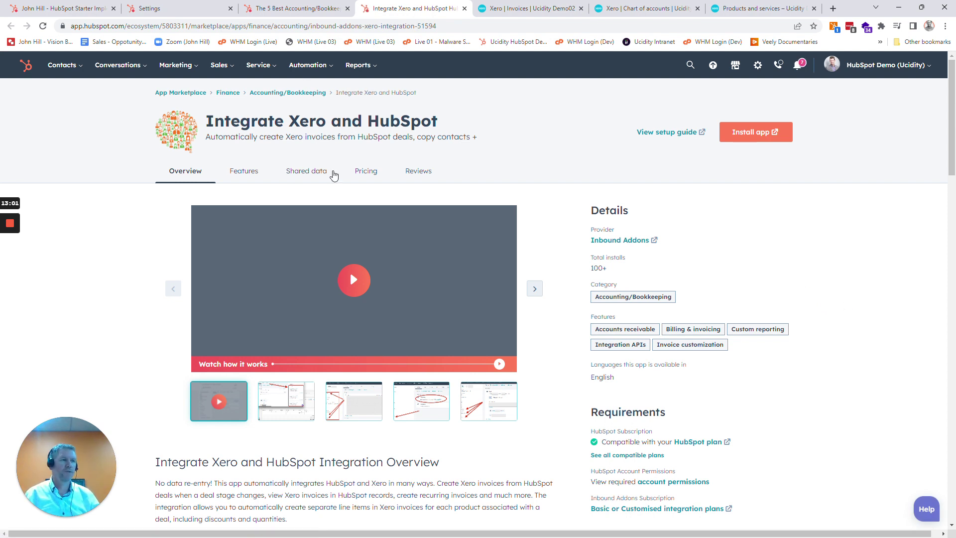
- Examine the Integrate Xero and HubSpot listing's integration features, shared data, supported HubSpot features and pricing plans
drag(206, 123, 448, 118)
click(871, 291)
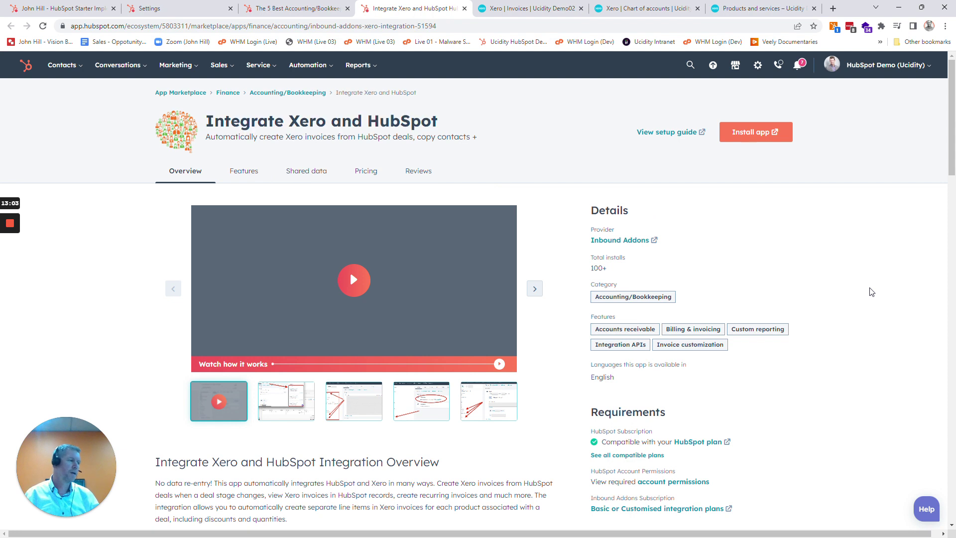
scroll(871, 291, down, 6)
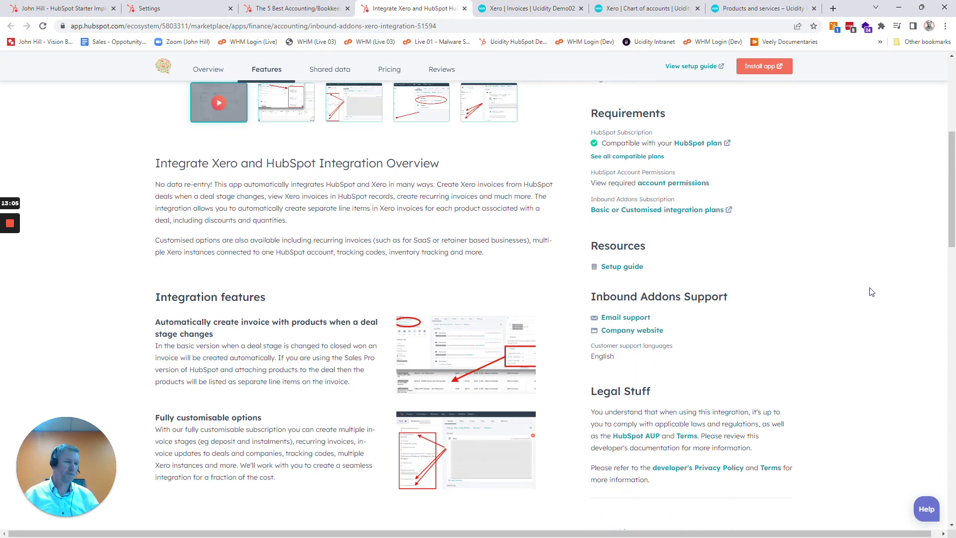
drag(154, 322, 259, 339)
click(268, 338)
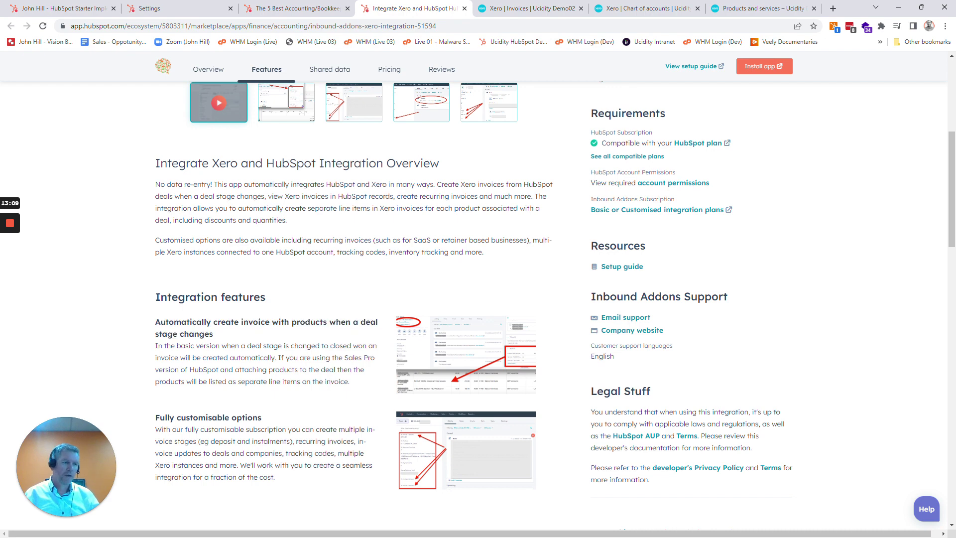
scroll(879, 353, down, 2)
scroll(879, 355, down, 4)
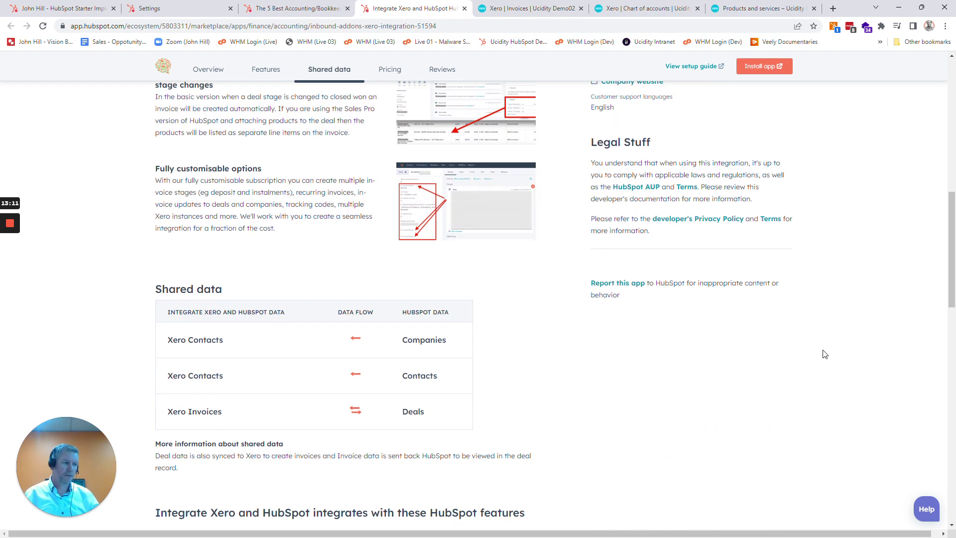
scroll(831, 354, down, 4)
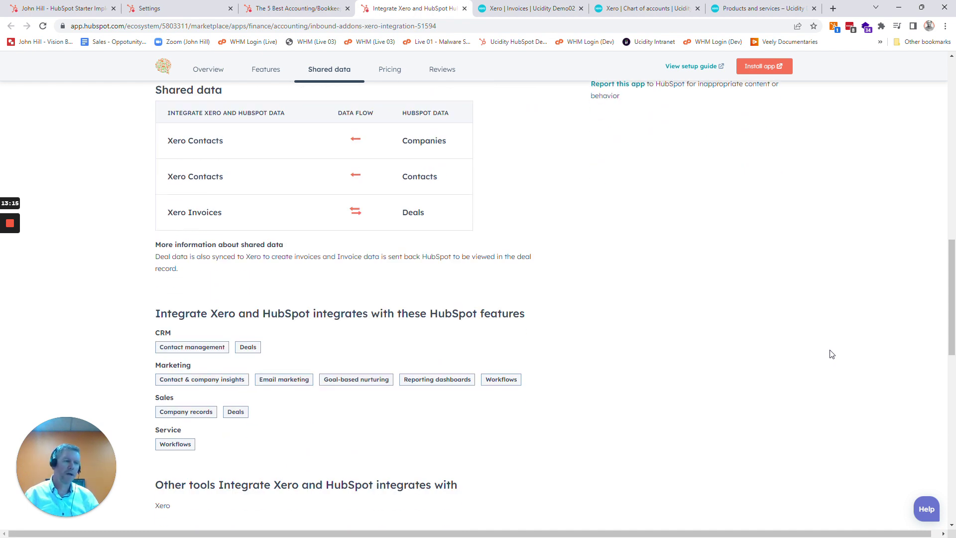
scroll(831, 354, down, 4)
scroll(831, 353, down, 4)
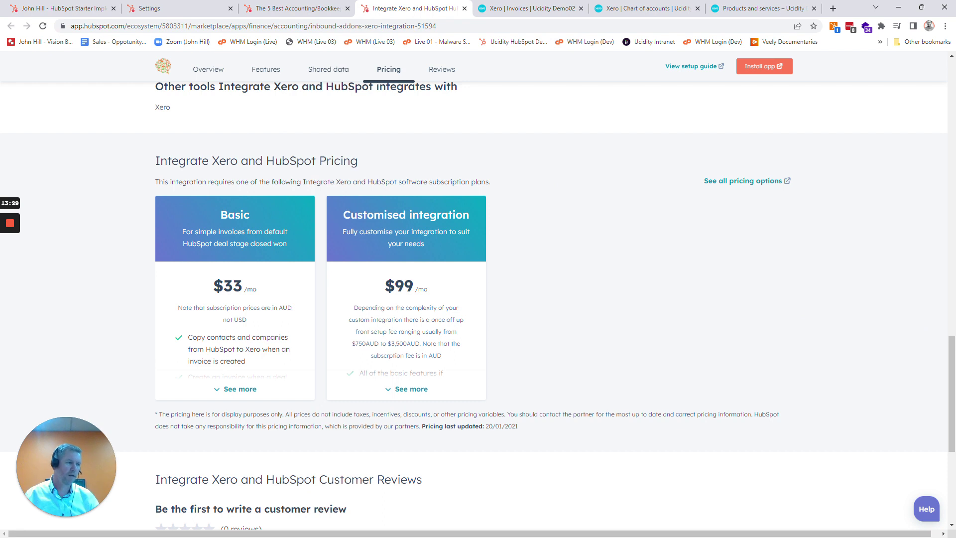
- Expand the Customised integration plan's feature list and examine its recurring invoices and multiple invoice stages entries
click(398, 389)
scroll(603, 357, down, 2)
scroll(603, 357, down, 3)
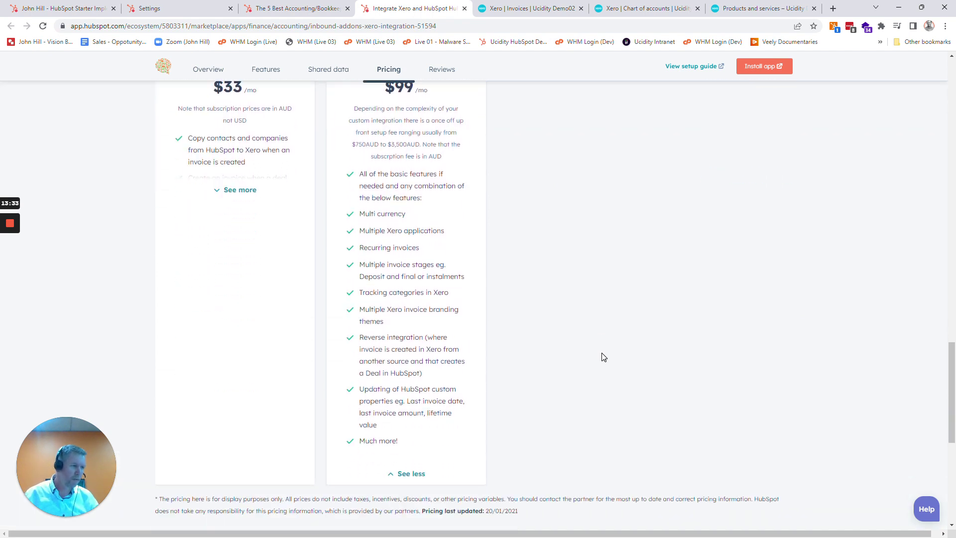
scroll(603, 357, up, 3)
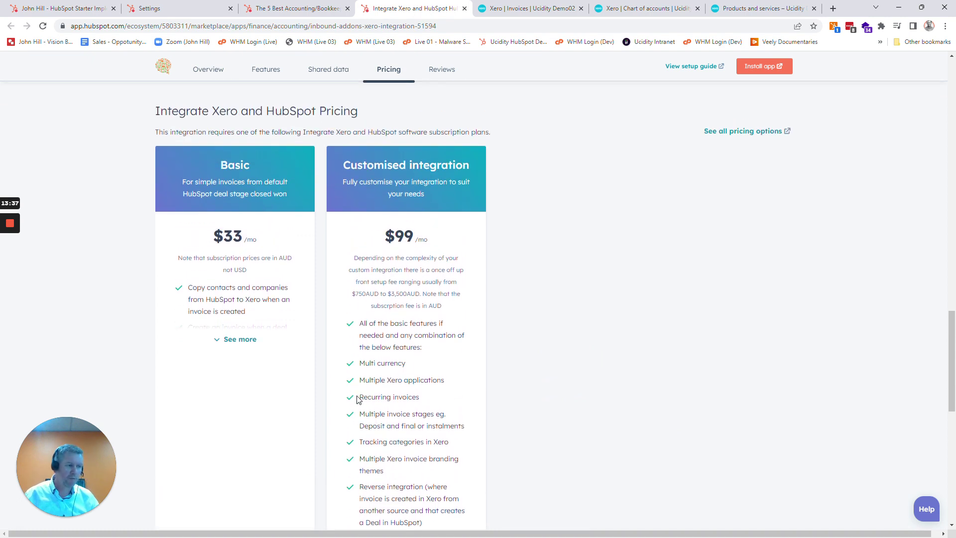
drag(356, 397, 429, 397)
click(412, 424)
drag(357, 415, 469, 429)
click(469, 429)
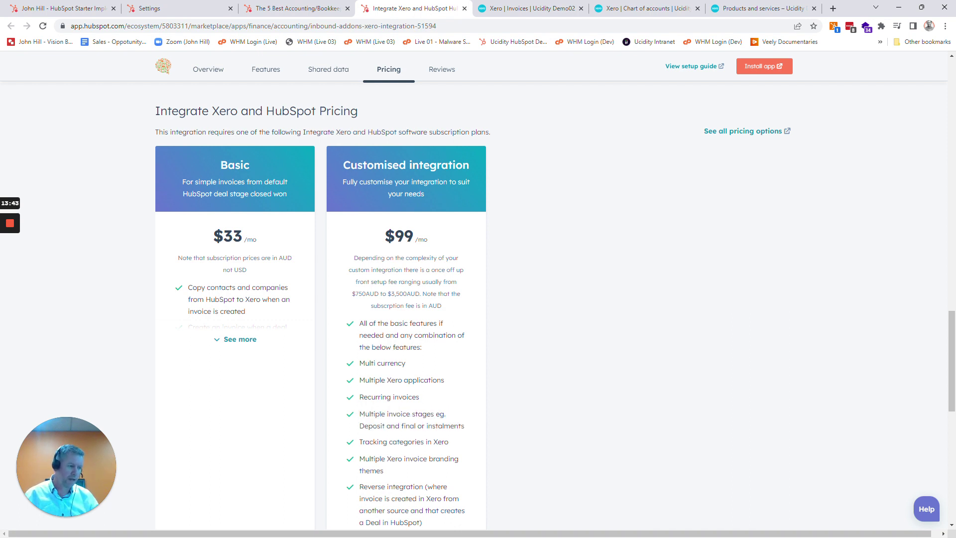
- Look back over the Integrate Xero and HubSpot listing and return to the marketplace search results for Xero apps
scroll(454, 422, up, 9)
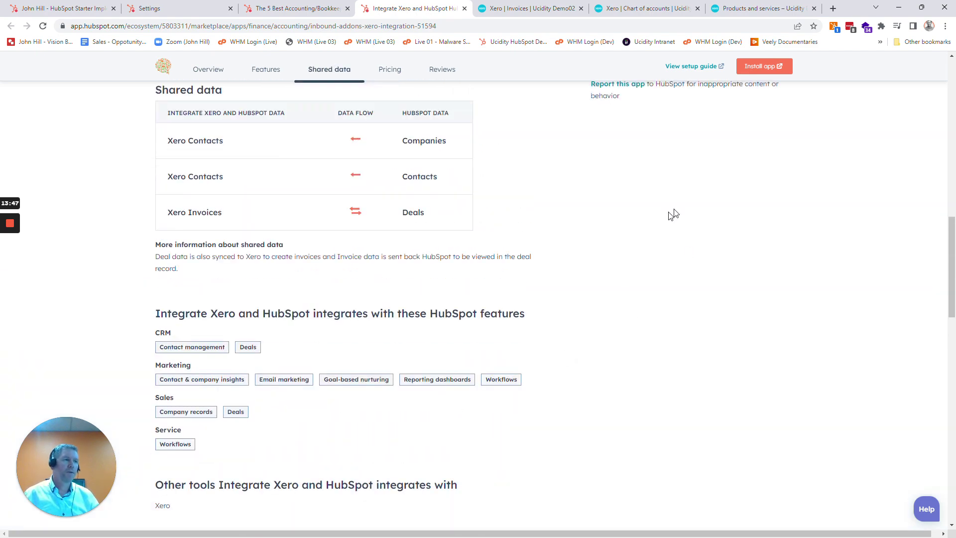
scroll(656, 240, up, 2)
scroll(656, 240, up, 10)
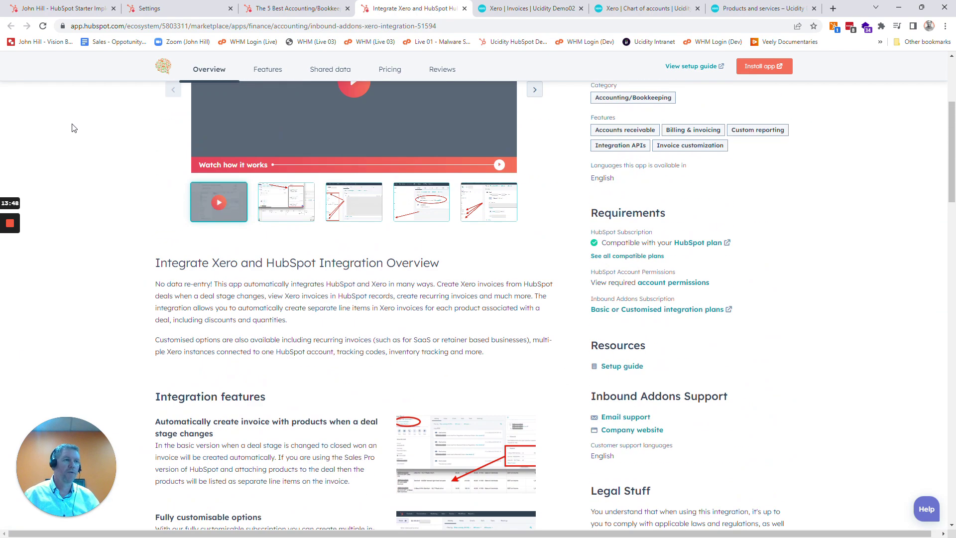
click(303, 9)
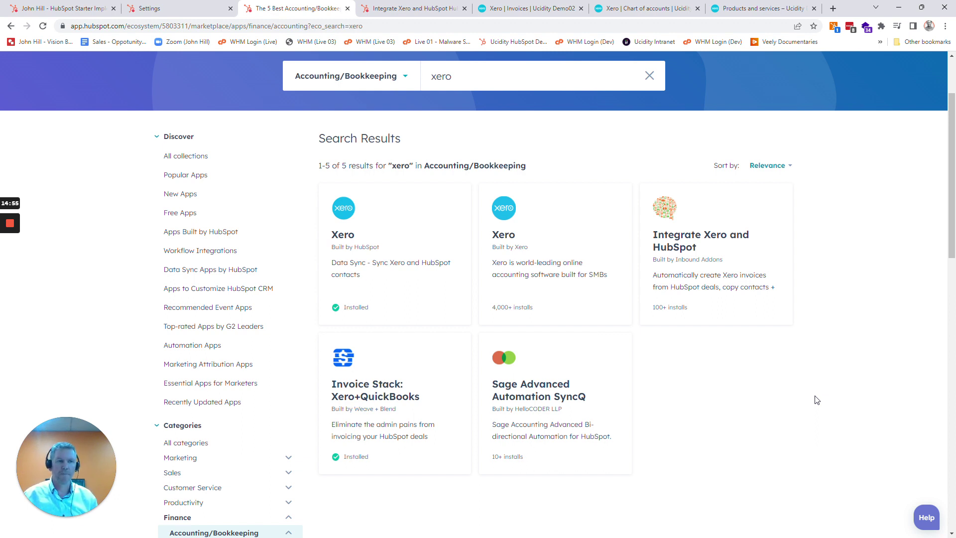
mouse_move(10, 225)
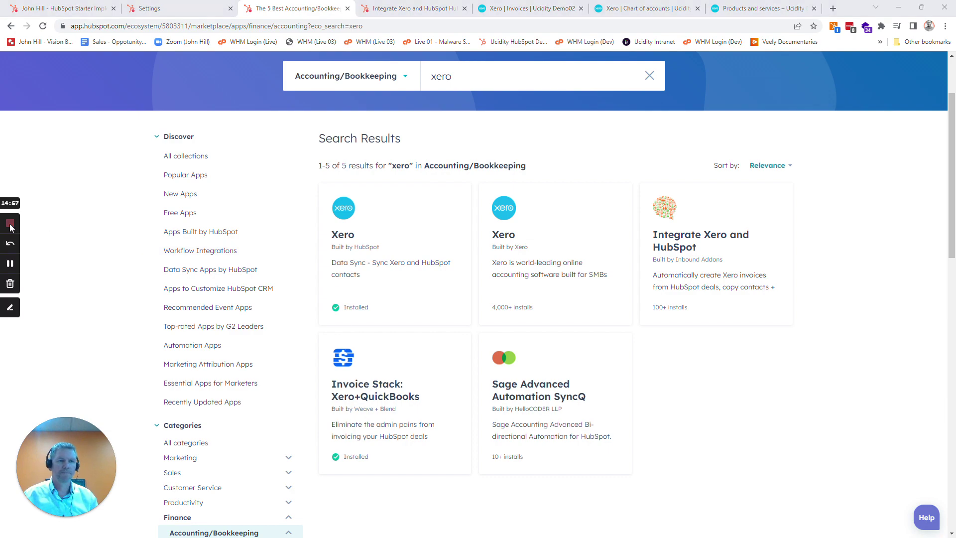